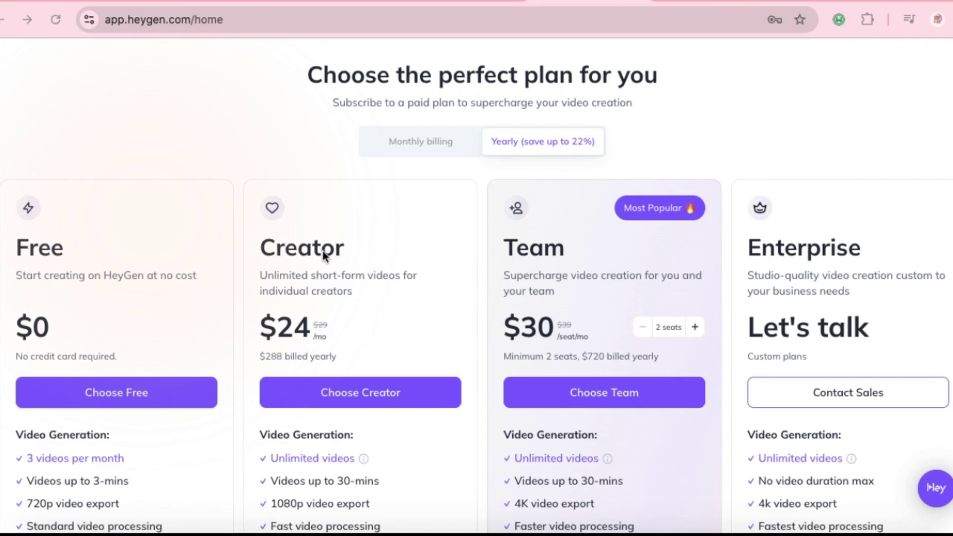
# - Compare the features and yearly prices of the Free, Creator, Team and Enterprise plans, and close the plan overview
pyautogui.scroll(-1, 324, 254)
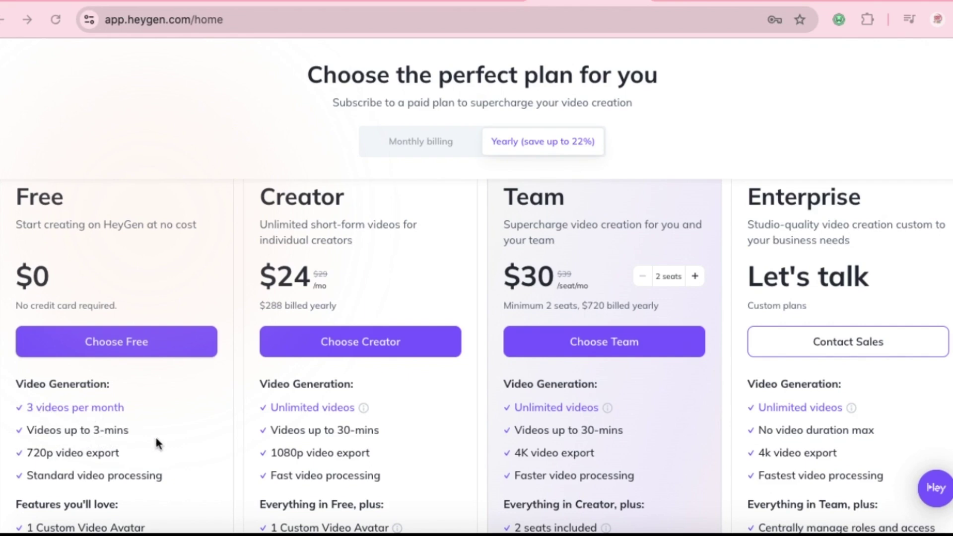
pyautogui.scroll(-2, 156, 438)
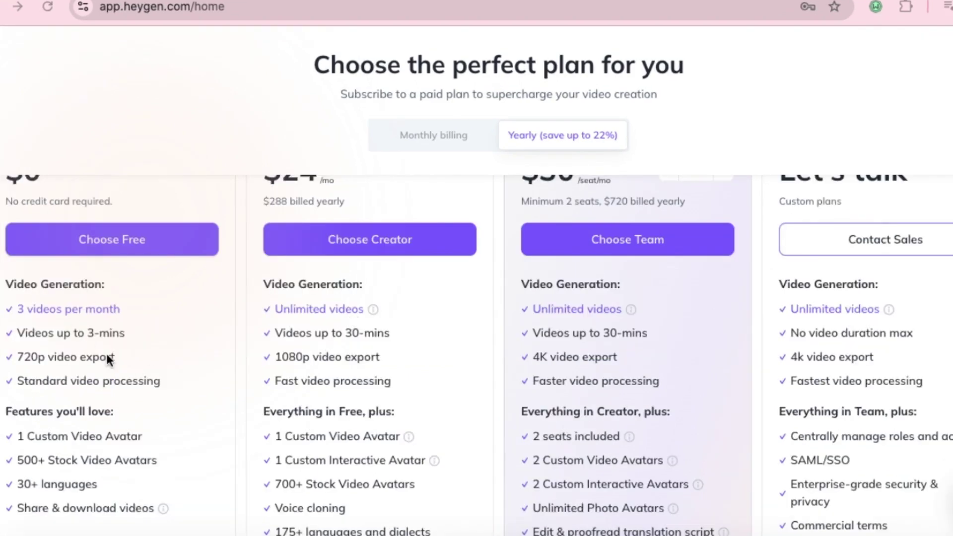
pyautogui.scroll(1, 121, 311)
pyautogui.scroll(-1, 318, 358)
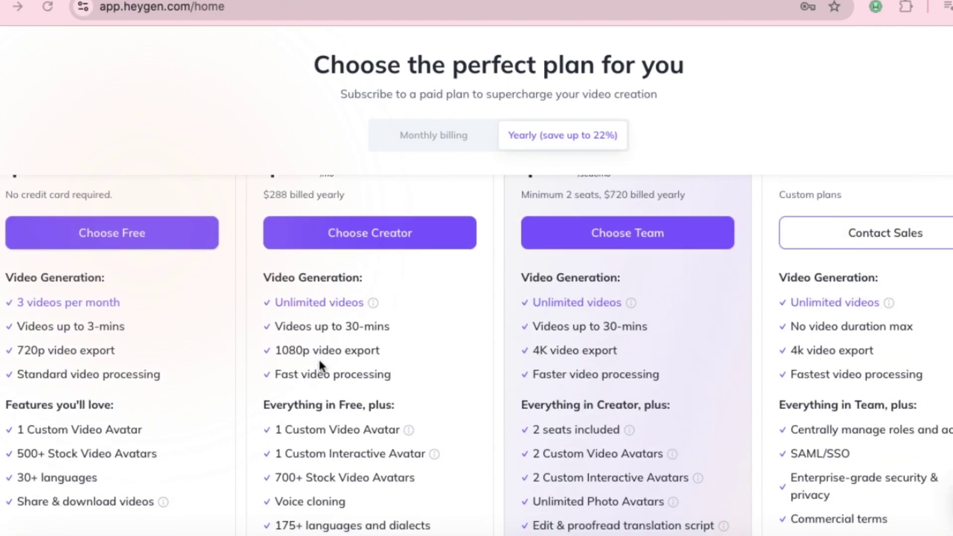
pyautogui.scroll(-1, 381, 378)
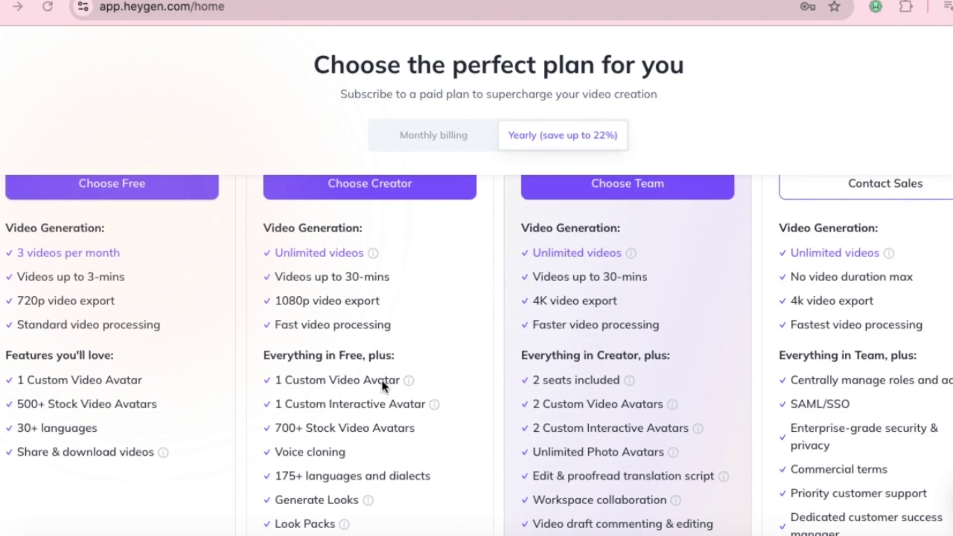
pyautogui.scroll(-2, 382, 380)
pyautogui.scroll(5, 382, 382)
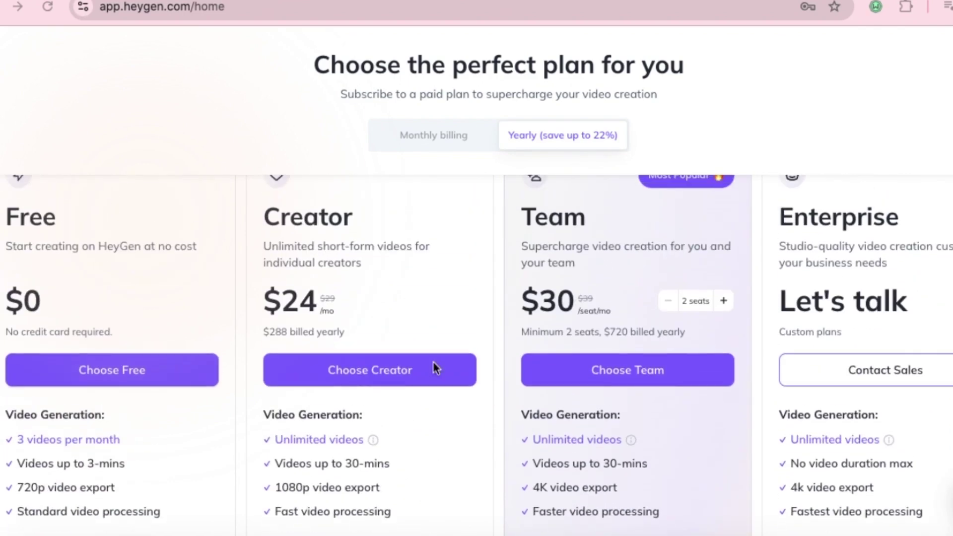
pyautogui.scroll(1, 551, 263)
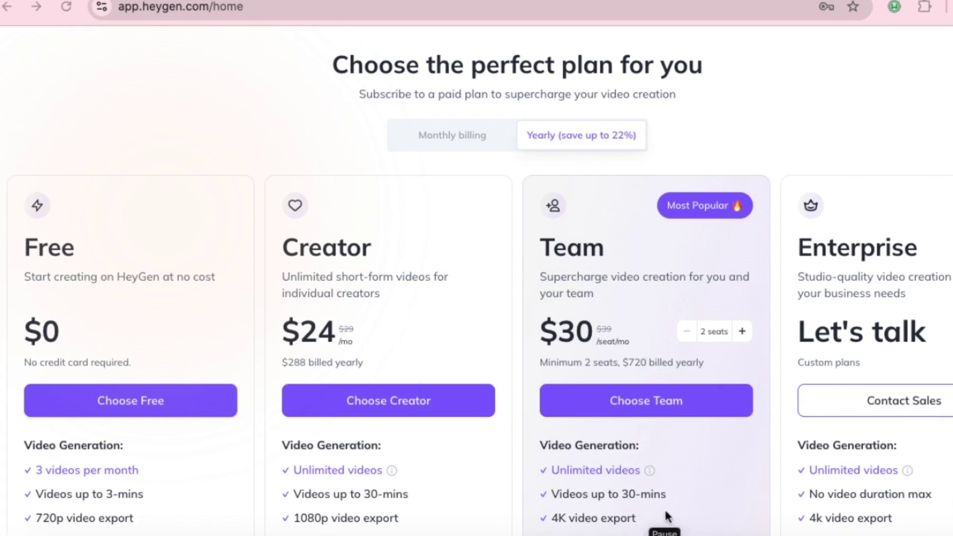
pyautogui.press('Escape')
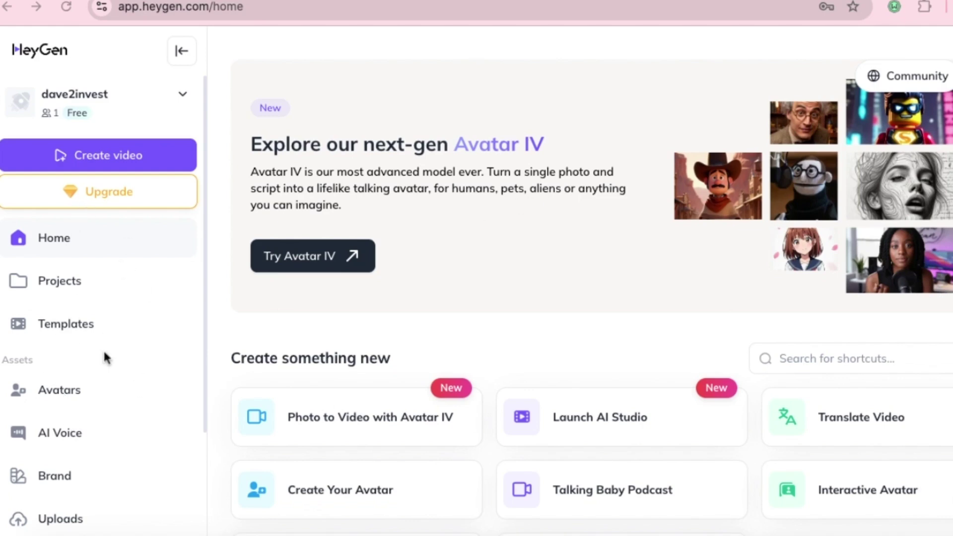
# - Browse the public avatars and start a new landscape video with the man in a navy suit at a laptop
pyautogui.click(66, 393)
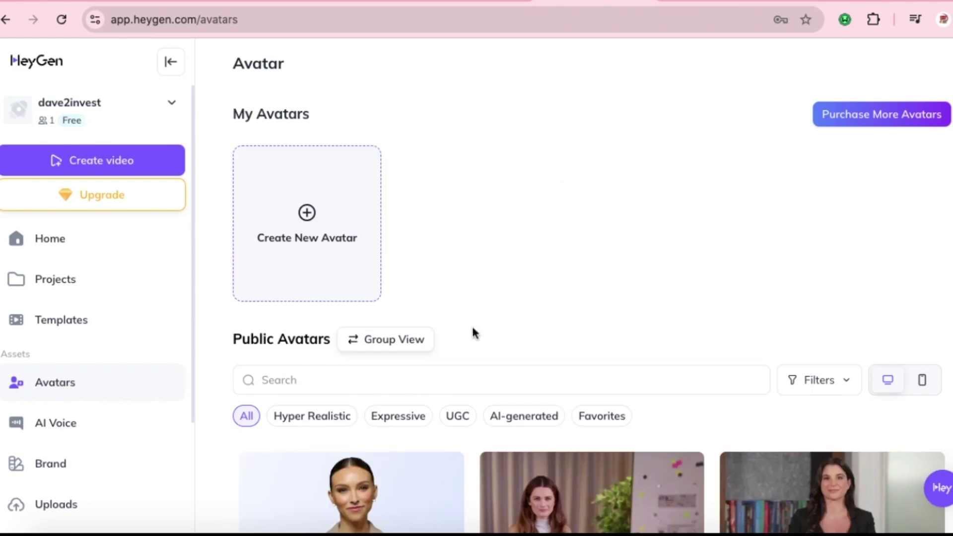
pyautogui.scroll(-2, 472, 328)
pyautogui.scroll(-5, 475, 334)
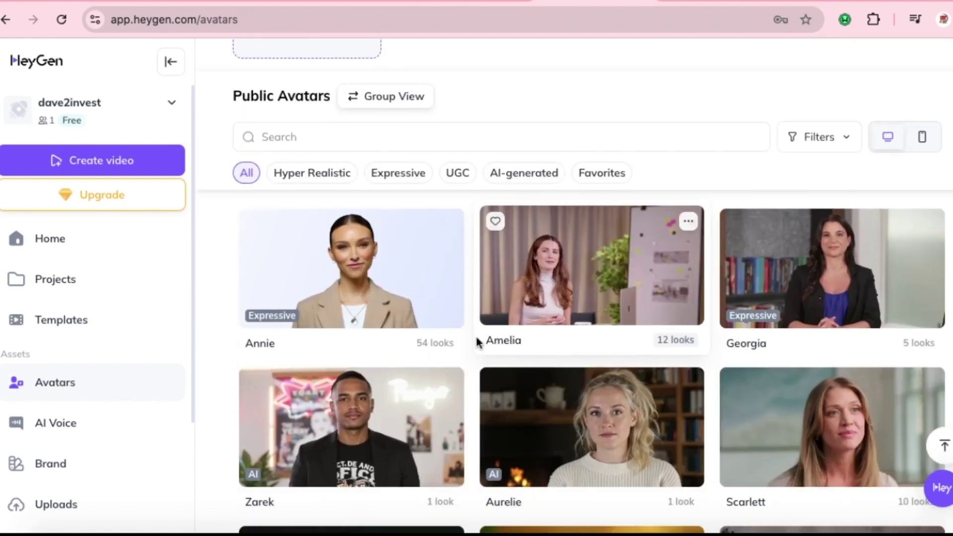
pyautogui.scroll(-4, 477, 340)
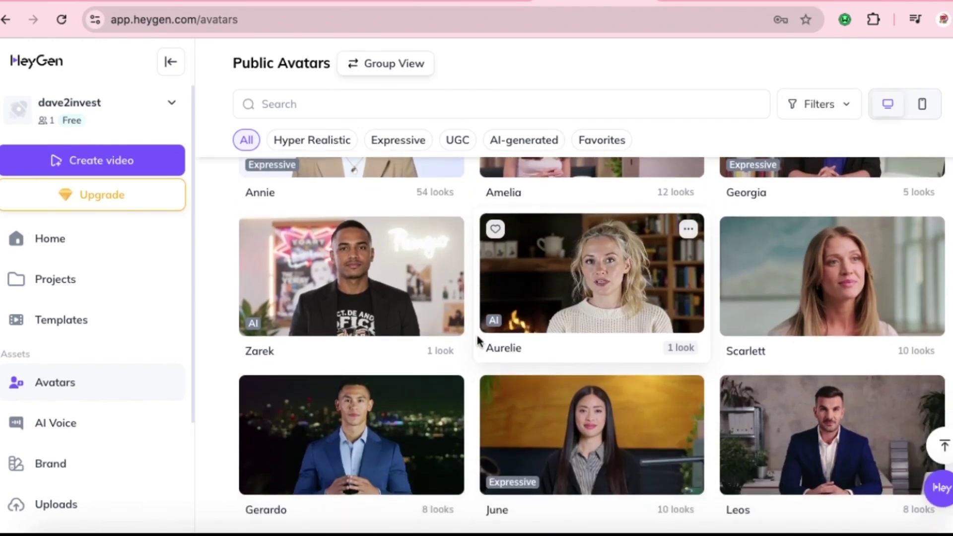
pyautogui.scroll(-6, 477, 341)
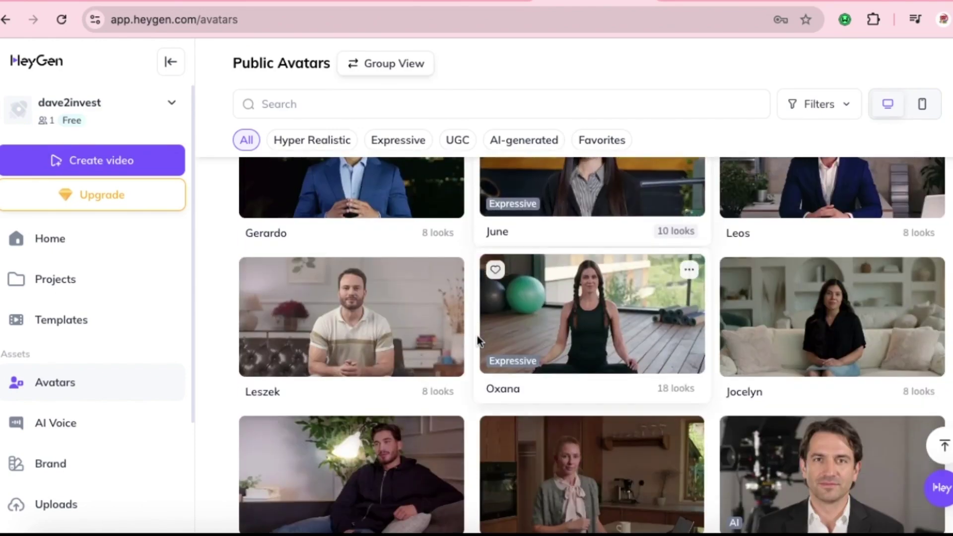
pyautogui.scroll(-4, 478, 342)
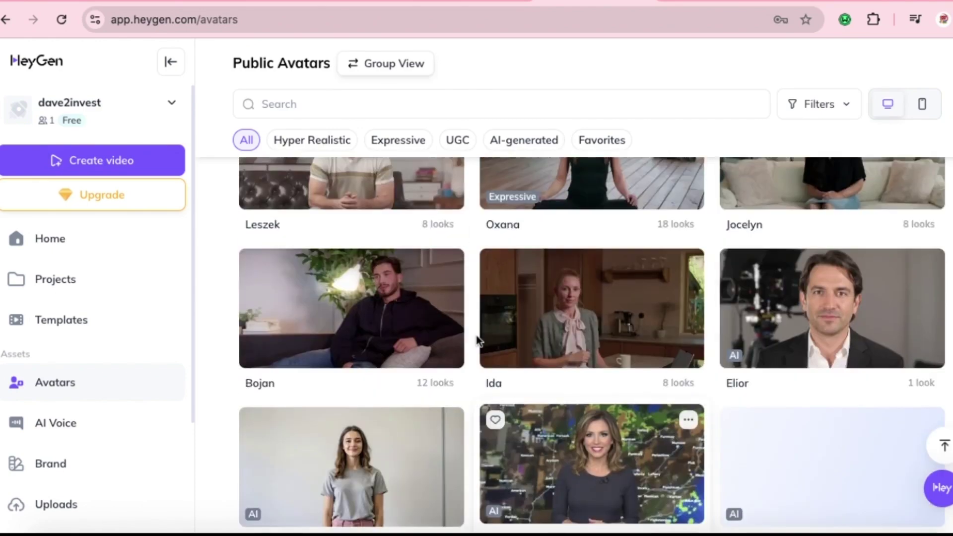
pyautogui.scroll(-5, 477, 340)
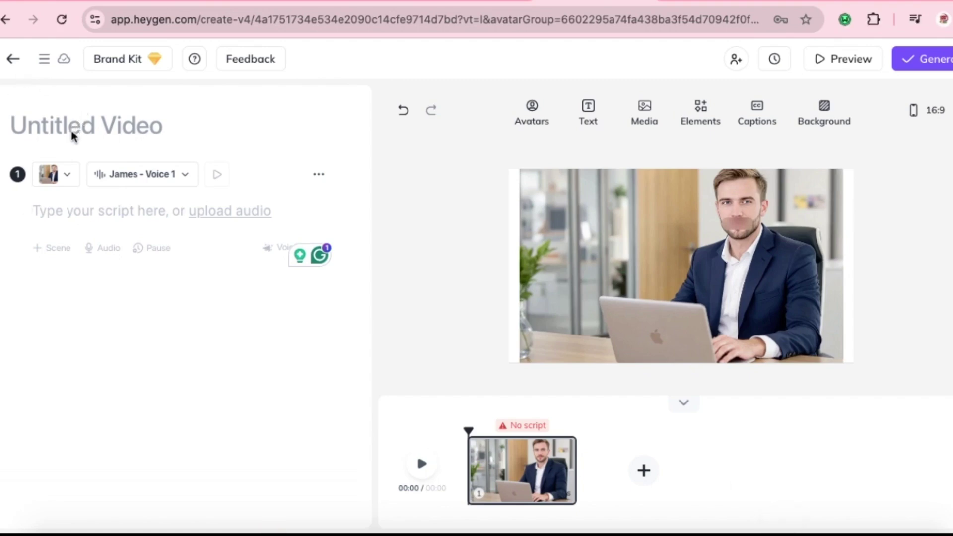
# - Write the scene's script as "Hi there, I am" followed by the speaker's first name
pyautogui.click(91, 213)
pyautogui.write('H')
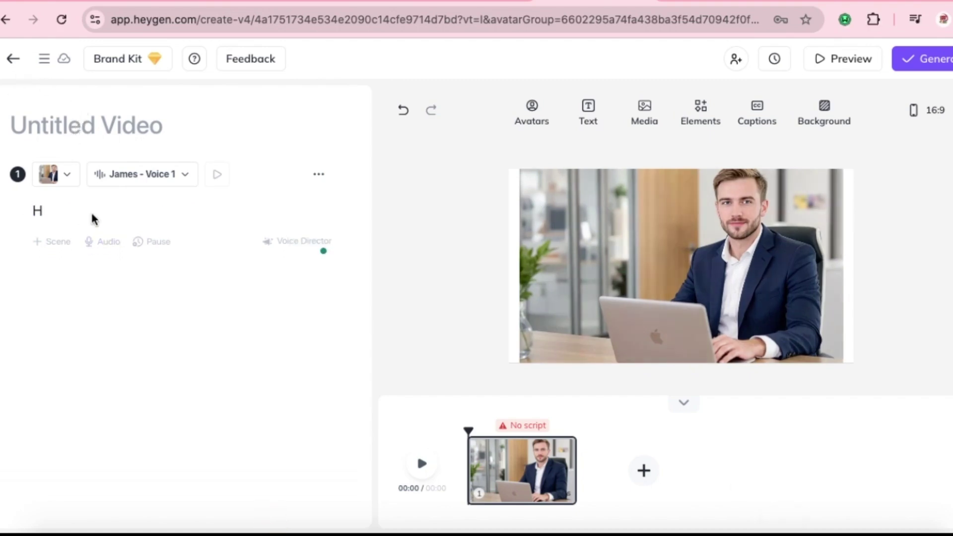
pyautogui.write('i there, i am josh')
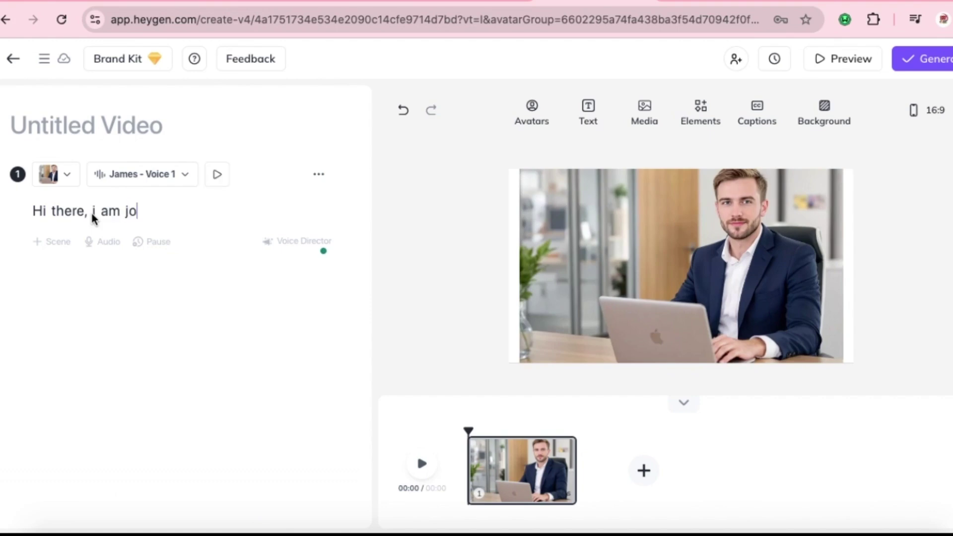
pyautogui.click(140, 212)
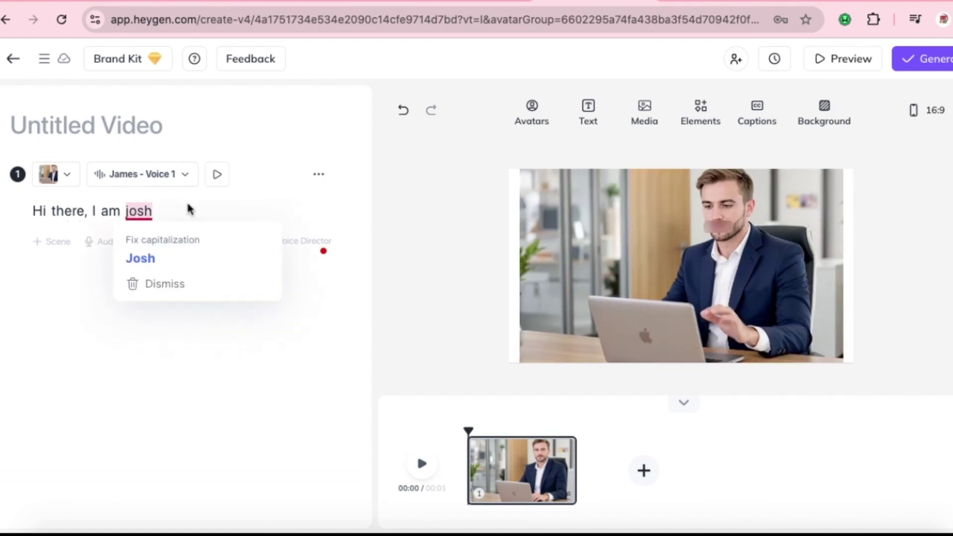
pyautogui.click(302, 214)
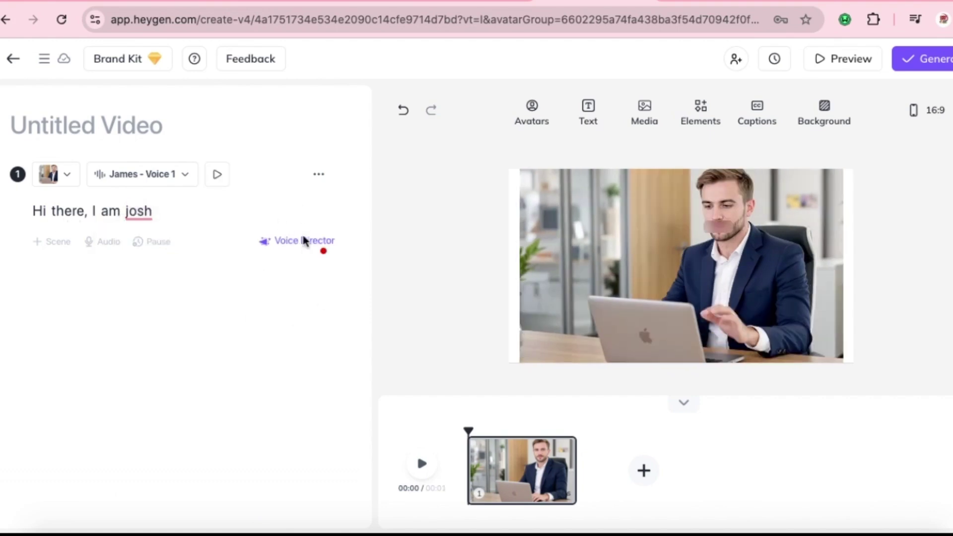
# - Title the video "Hi" and submit it for generation with the default export settings
pyautogui.click(918, 62)
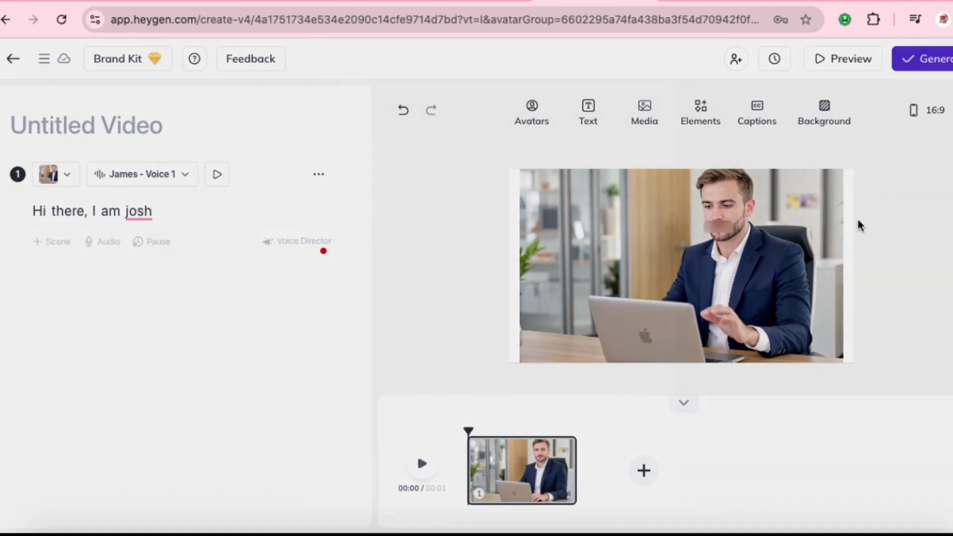
pyautogui.write('Hi')
pyautogui.scroll(-1, 546, 348)
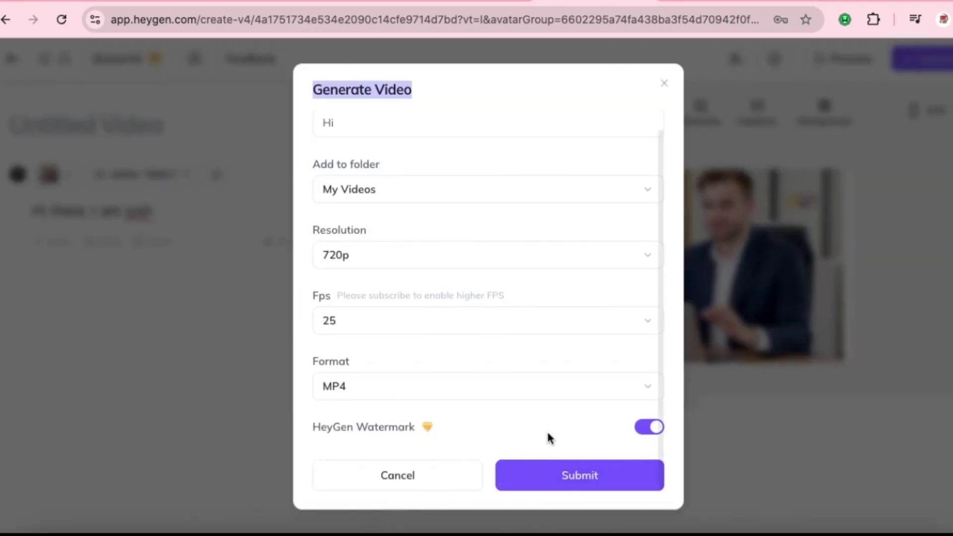
pyautogui.click(552, 472)
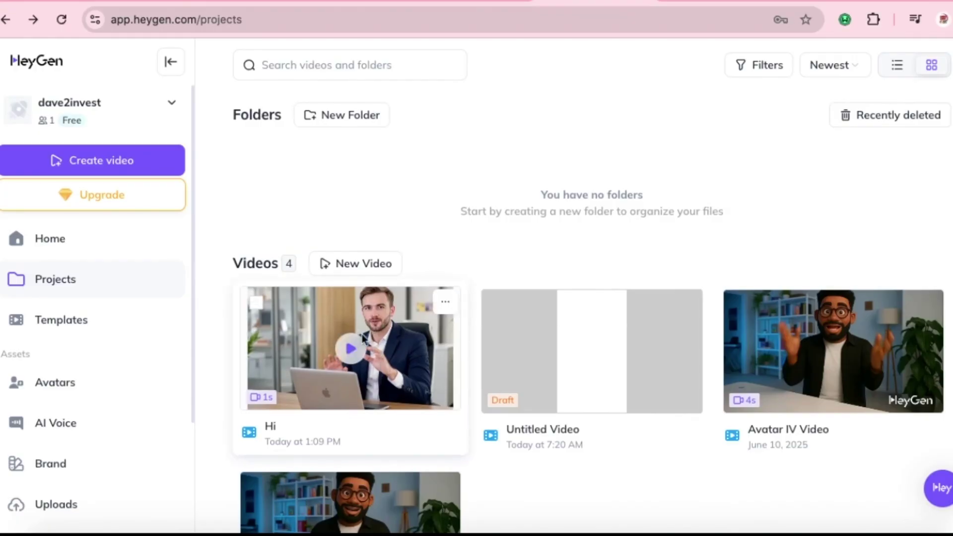
# - Play back the finished "Hi" video from the projects and download it
pyautogui.click(352, 348)
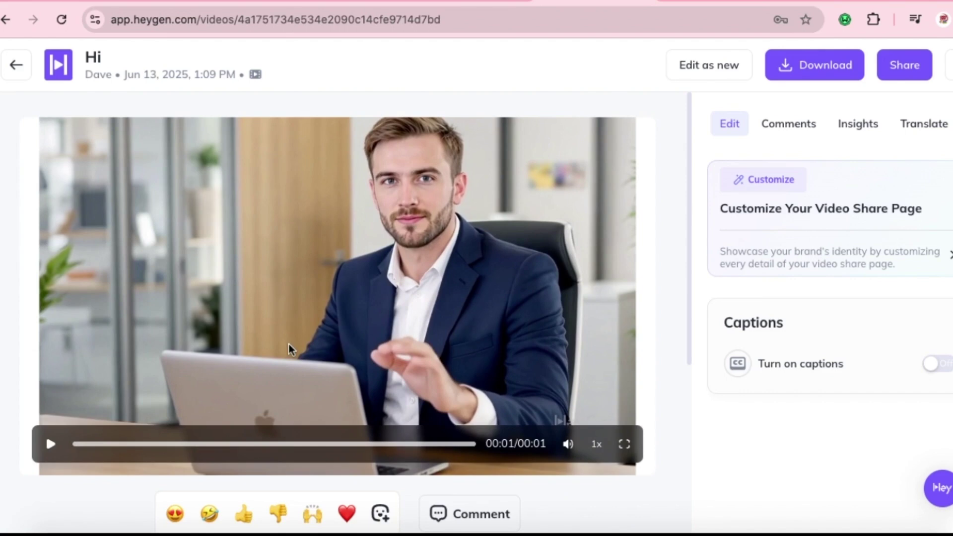
pyautogui.click(52, 445)
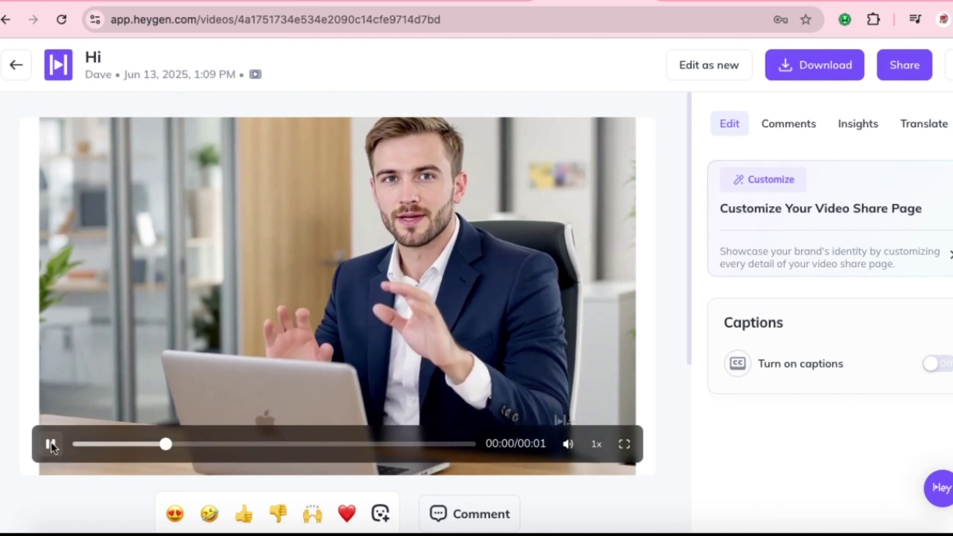
pyautogui.click(800, 68)
pyautogui.click(747, 355)
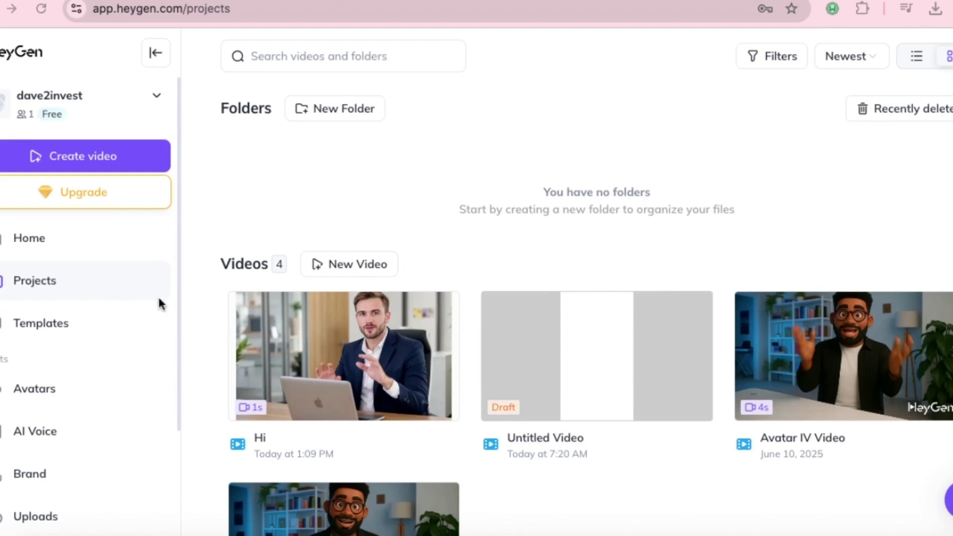
# - Start creating a new avatar from the avatar library with the Generate option based on text prompts
pyautogui.click(38, 386)
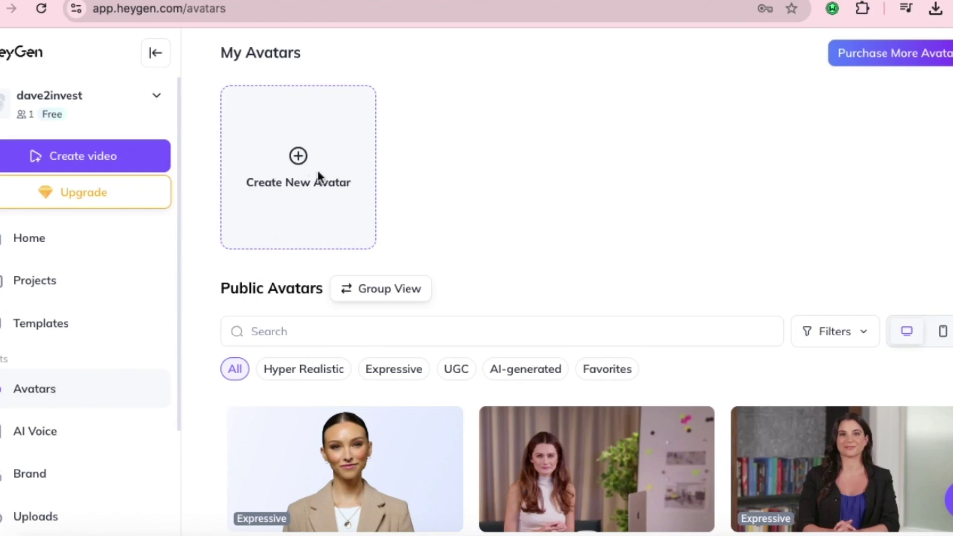
pyautogui.scroll(-10, 308, 169)
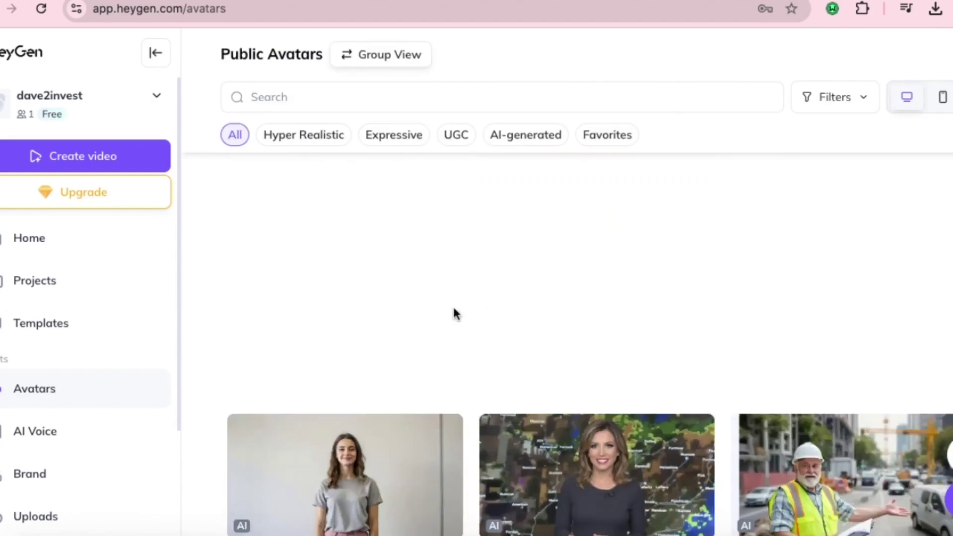
pyautogui.scroll(5, 456, 313)
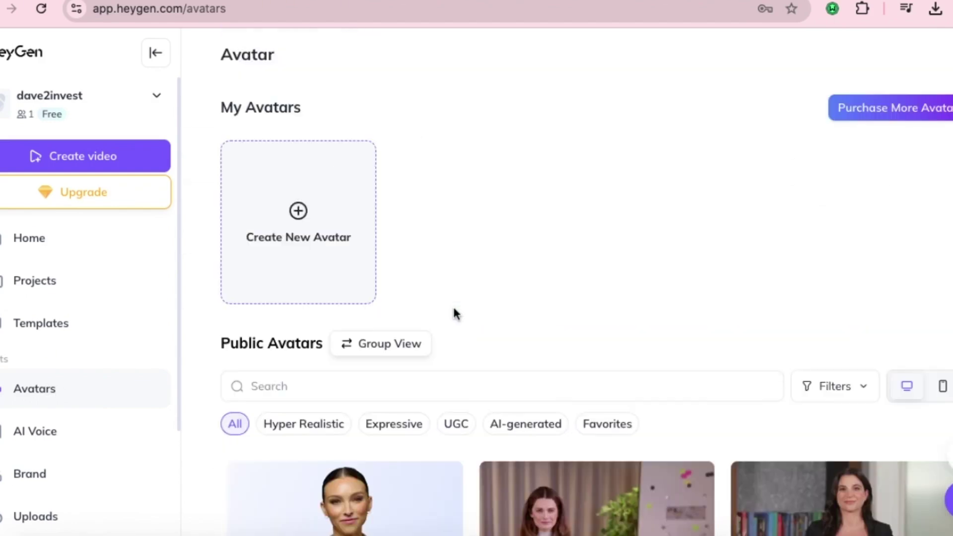
pyautogui.click(283, 206)
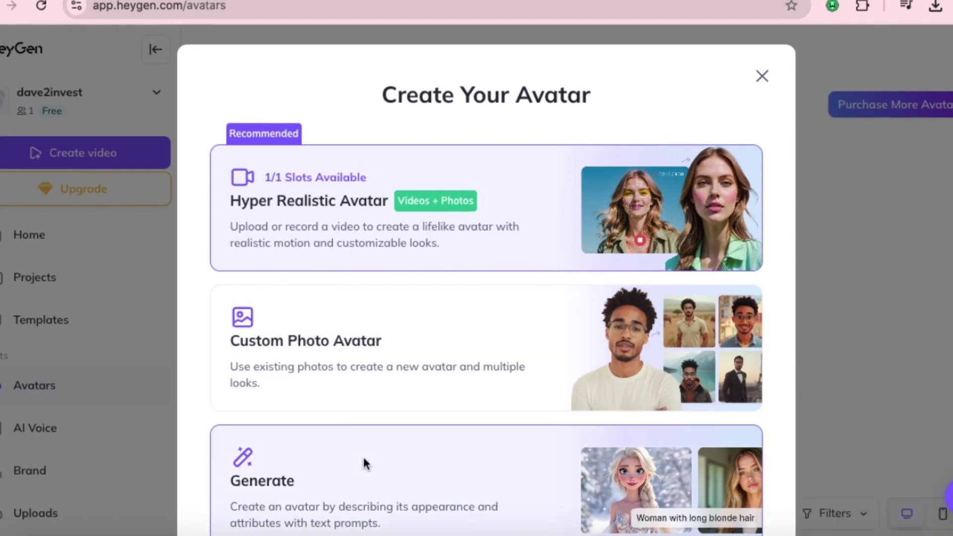
pyautogui.scroll(-2, 363, 455)
pyautogui.click(373, 412)
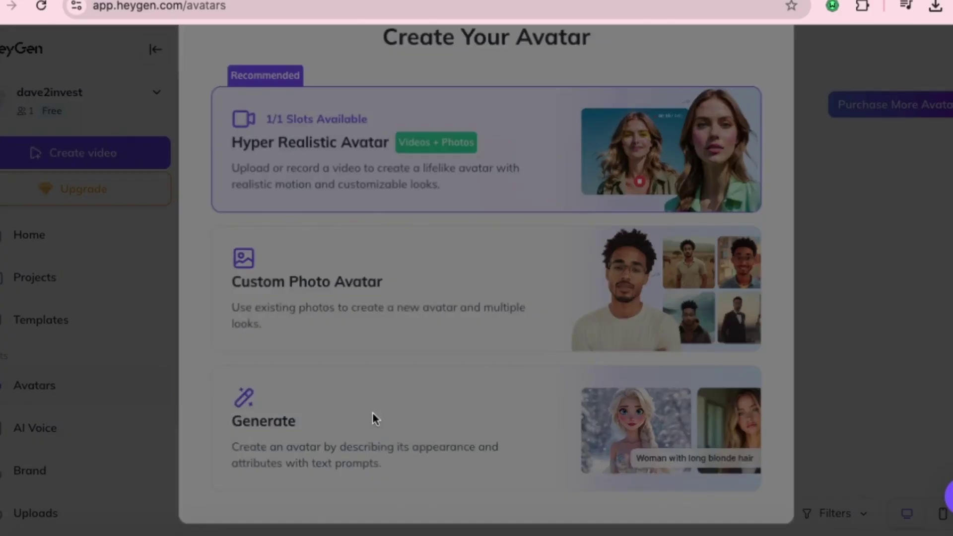
# - Enter the avatar's first name and set age to Young Adult, gender to Man and ethnicity to Black
pyautogui.click(410, 186)
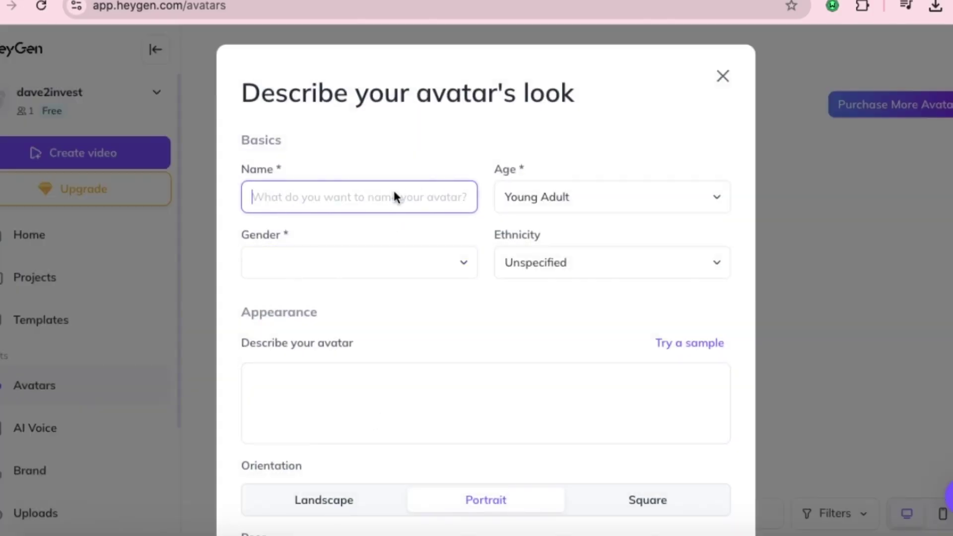
pyautogui.write('Dave')
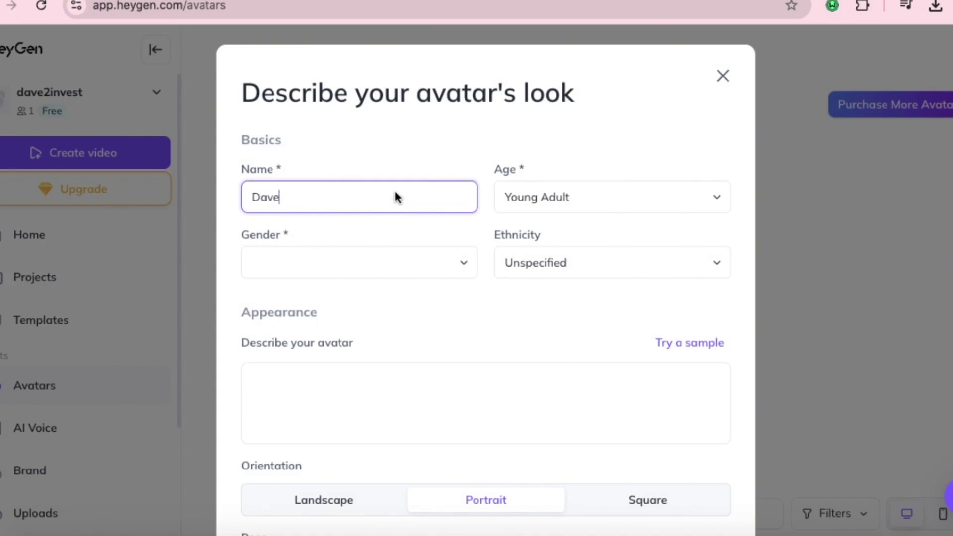
pyautogui.click(583, 213)
pyautogui.click(519, 232)
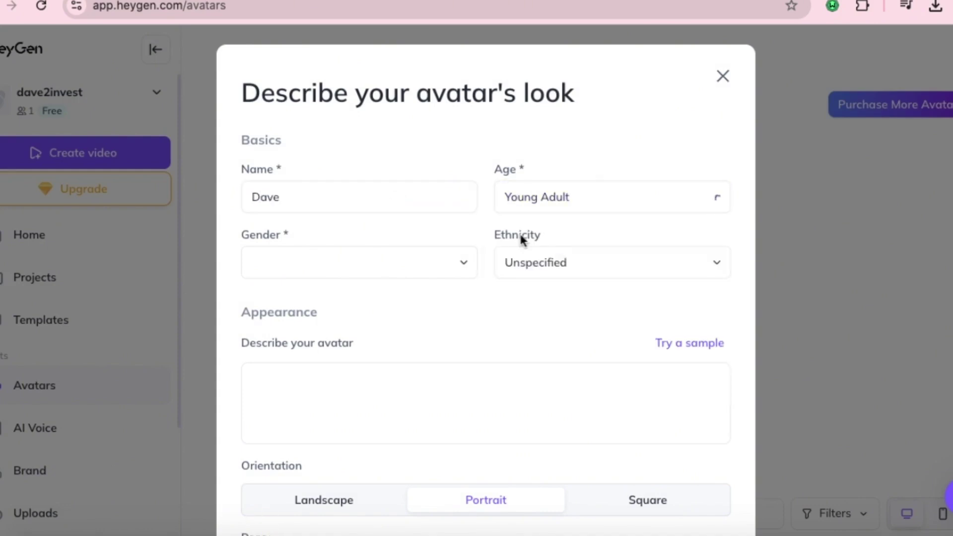
pyautogui.click(354, 259)
pyautogui.click(280, 304)
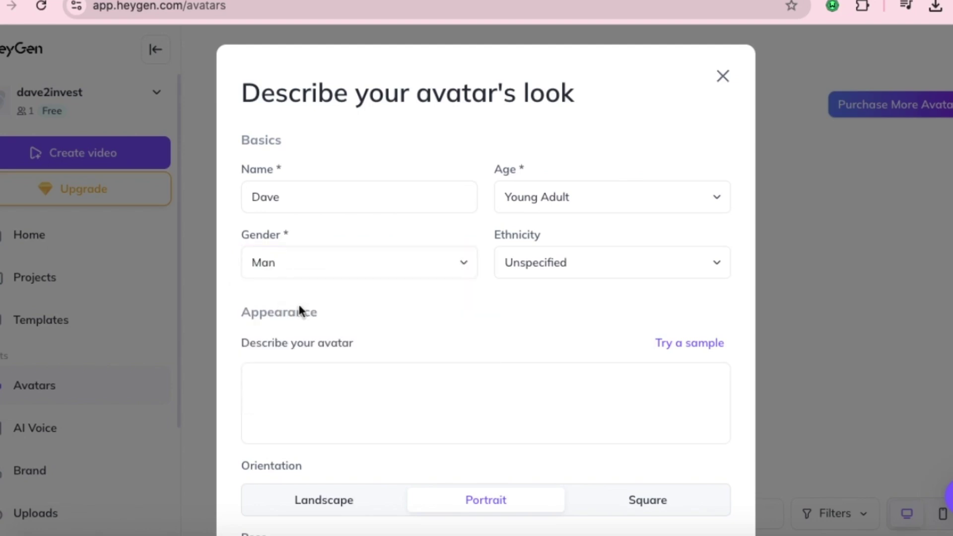
pyautogui.click(577, 260)
pyautogui.click(534, 329)
# - Describe the avatar's appearance as "A tech guy"
pyautogui.click(353, 370)
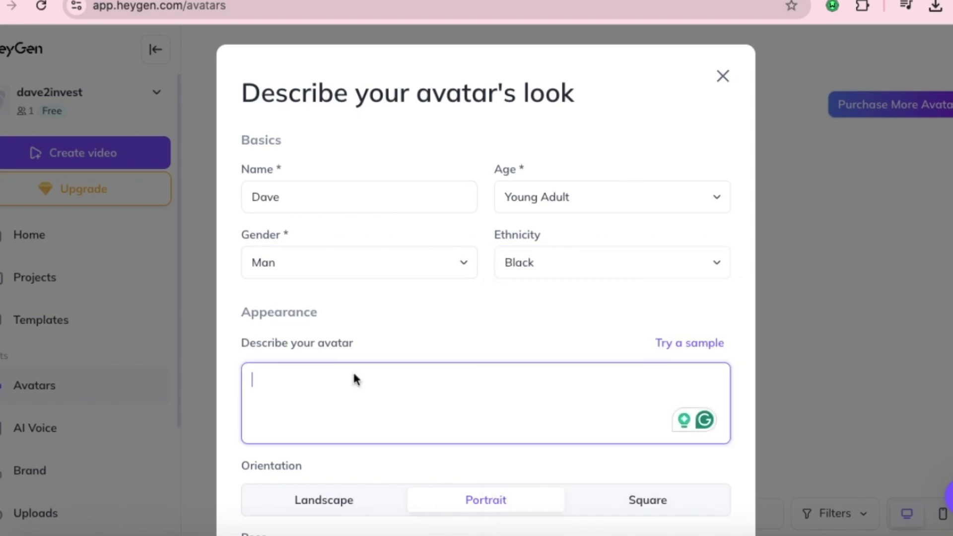
pyautogui.write('A tech guy')
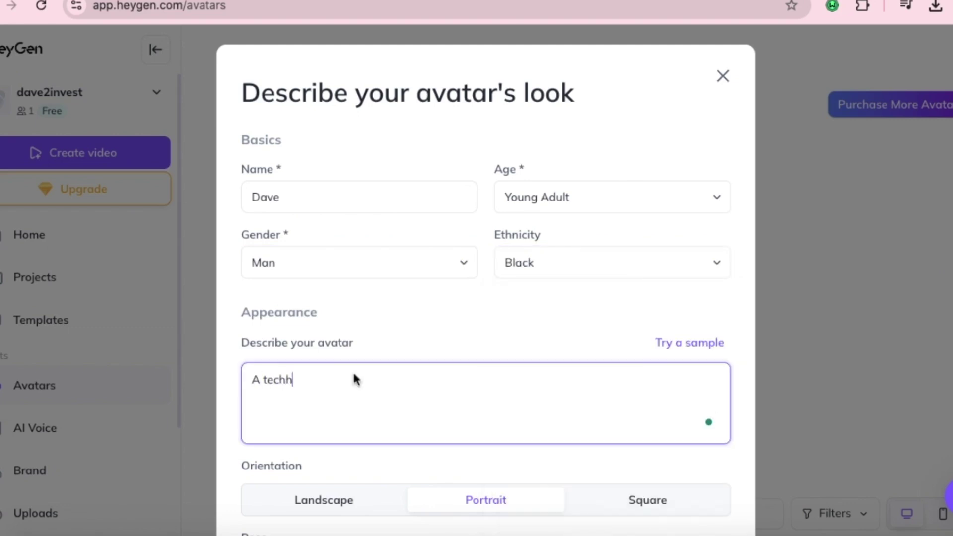
pyautogui.scroll(-3, 353, 370)
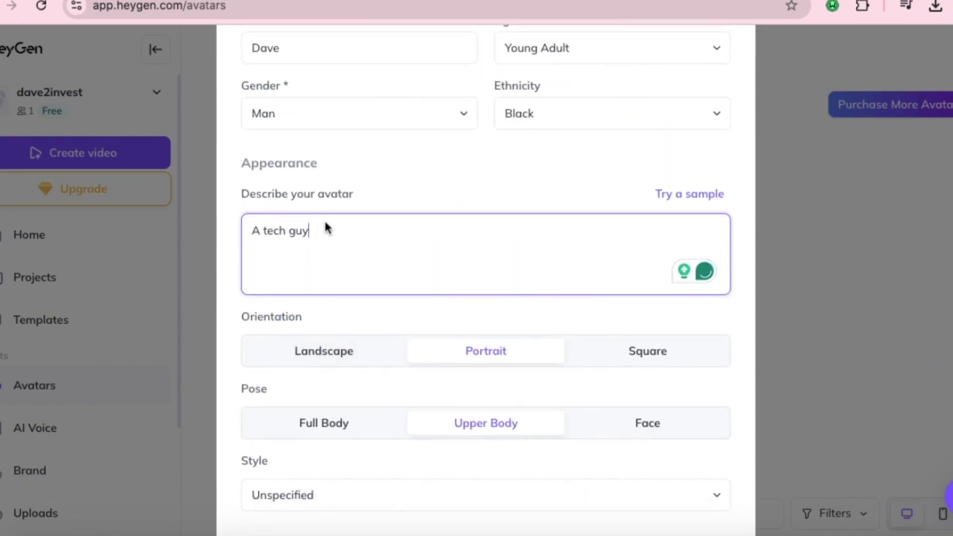
# - Set the avatar's style to Pixar, keeping Portrait orientation and Upper Body pose, and generate the preview photos
pyautogui.scroll(-2, 391, 323)
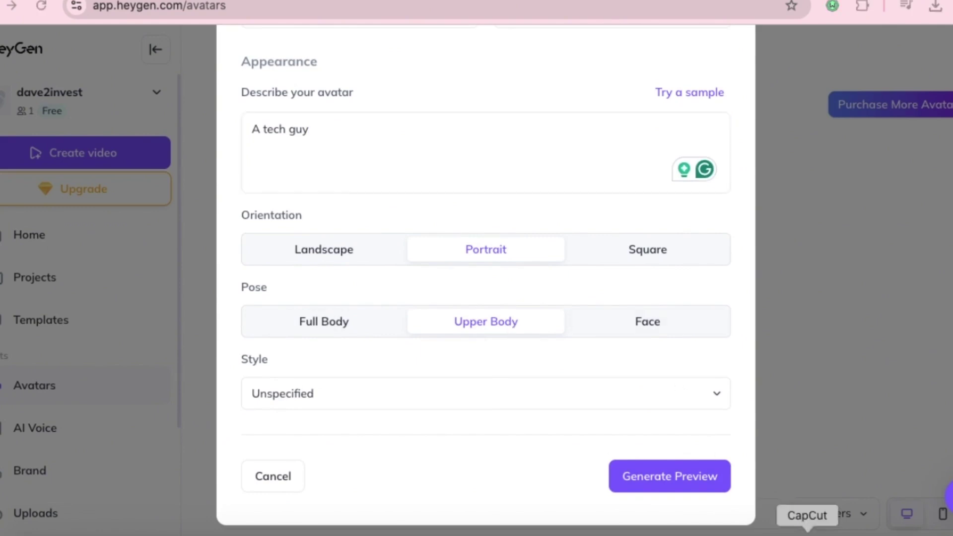
pyautogui.click(401, 395)
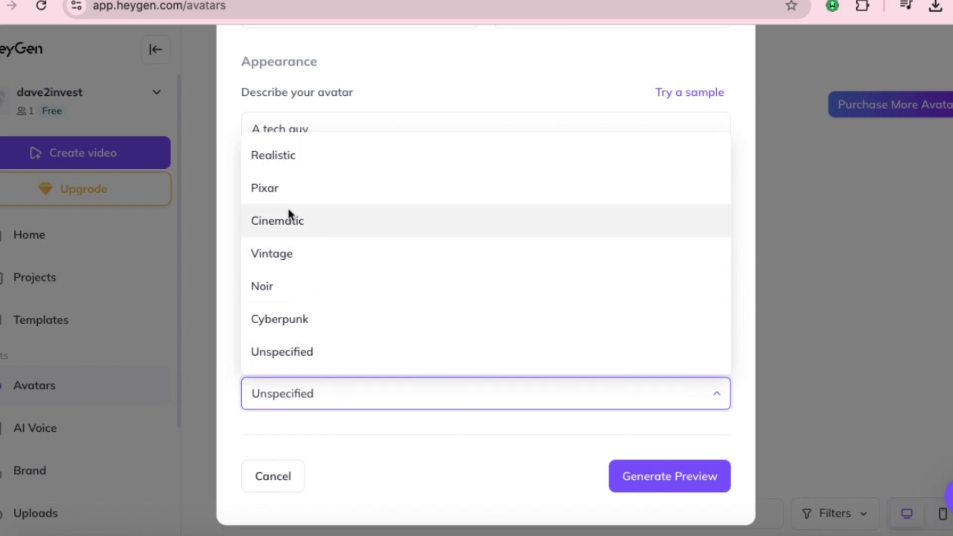
pyautogui.click(284, 192)
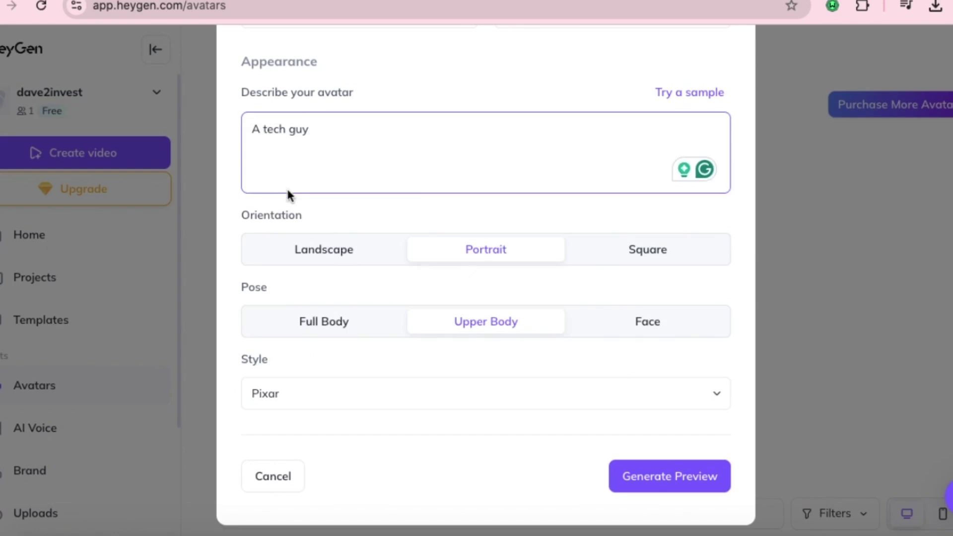
pyautogui.click(641, 476)
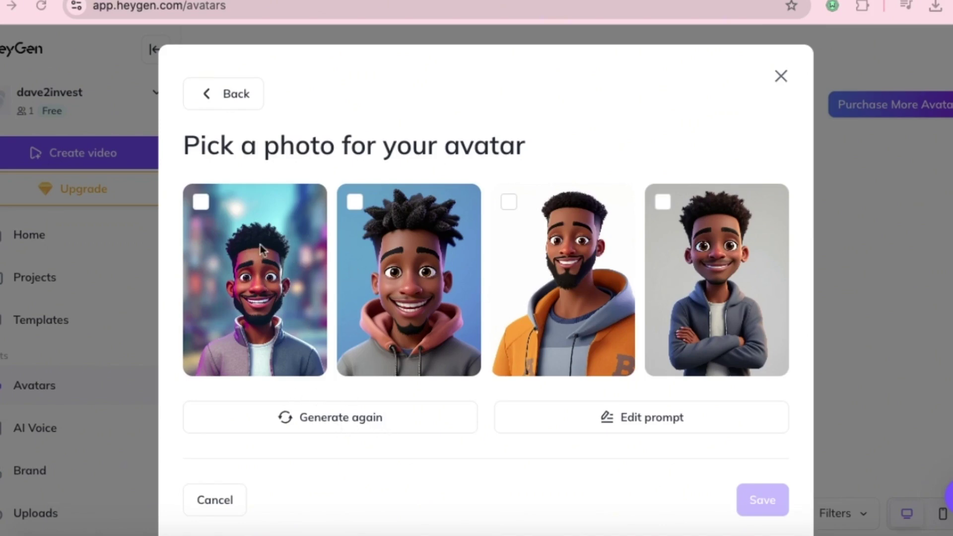
# - Save the avatar with the first generated photo, the man before a blurred city background, and choose to add a voice
pyautogui.click(203, 205)
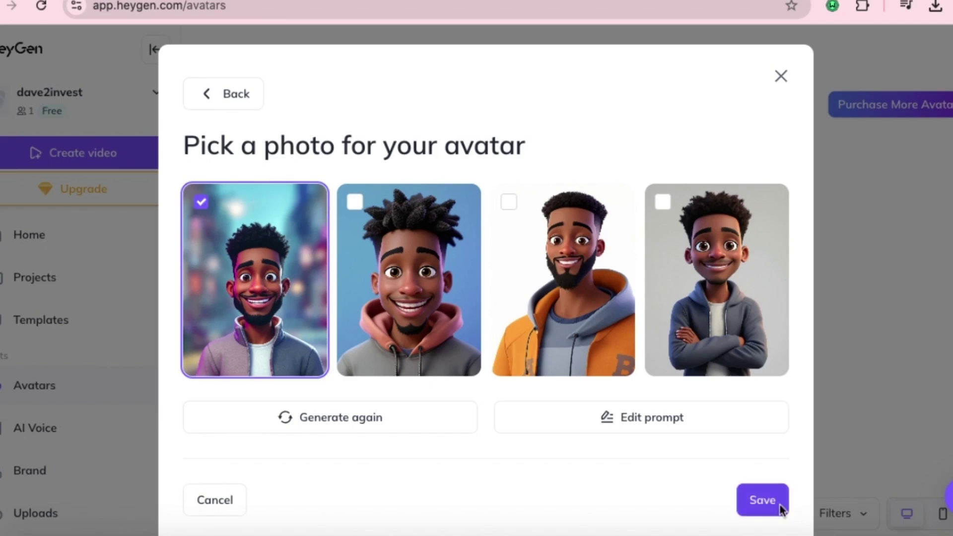
pyautogui.click(764, 501)
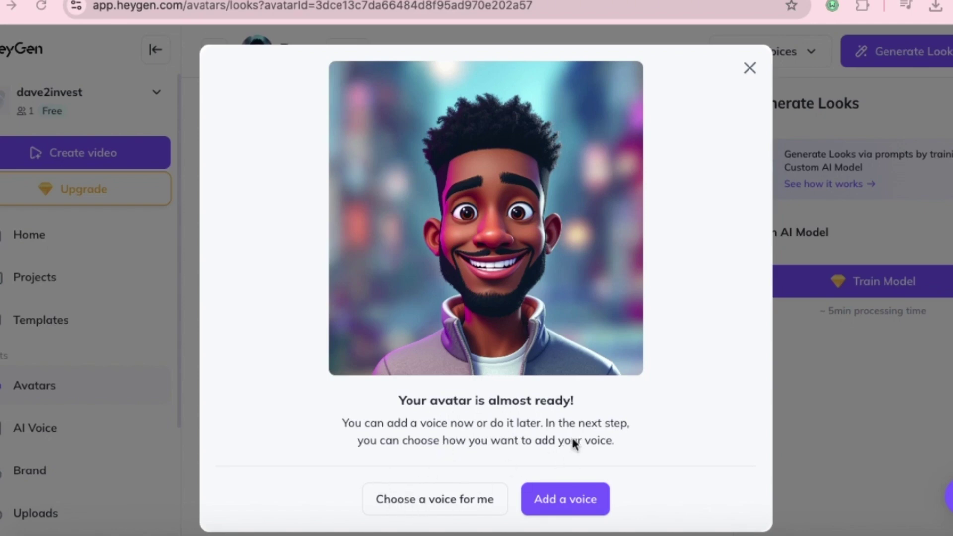
pyautogui.click(571, 501)
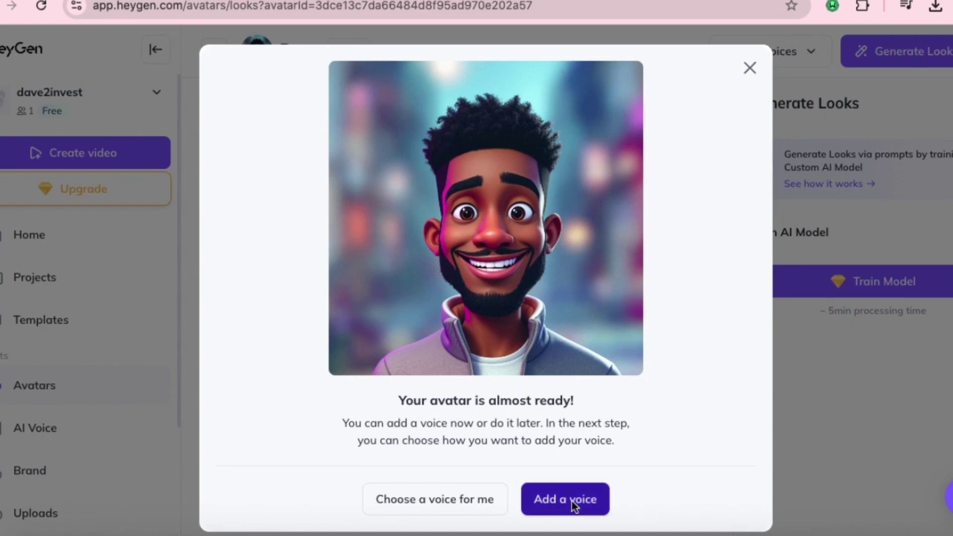
# - Compare the Voice Clone, Voice Design and Smart Voice Match options, and select the first designed voice after previewing the Voice Design samples
pyautogui.click(382, 127)
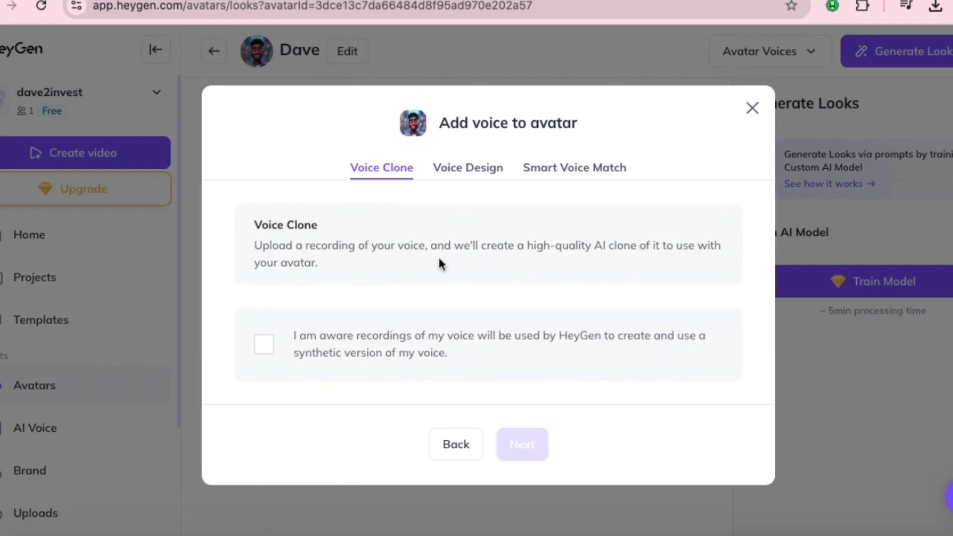
pyautogui.click(460, 170)
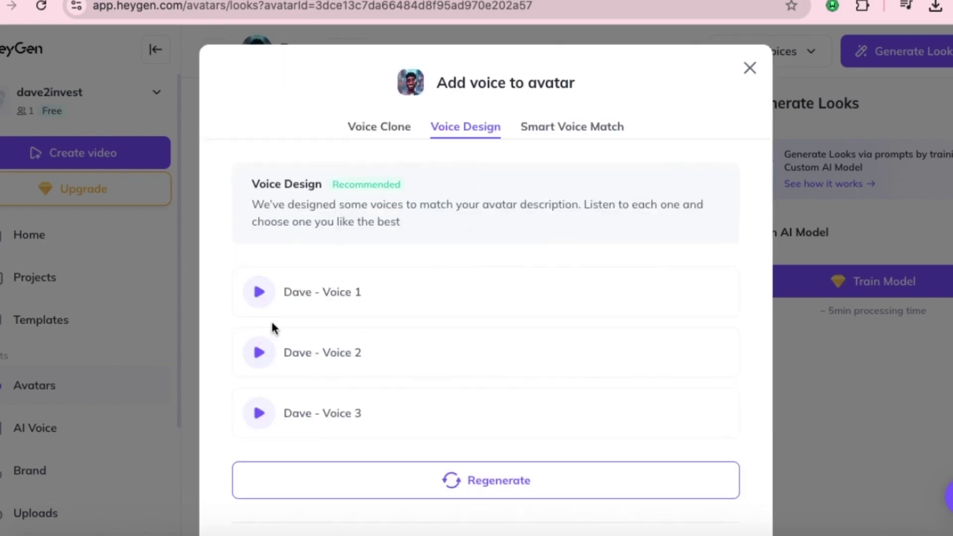
pyautogui.click(589, 131)
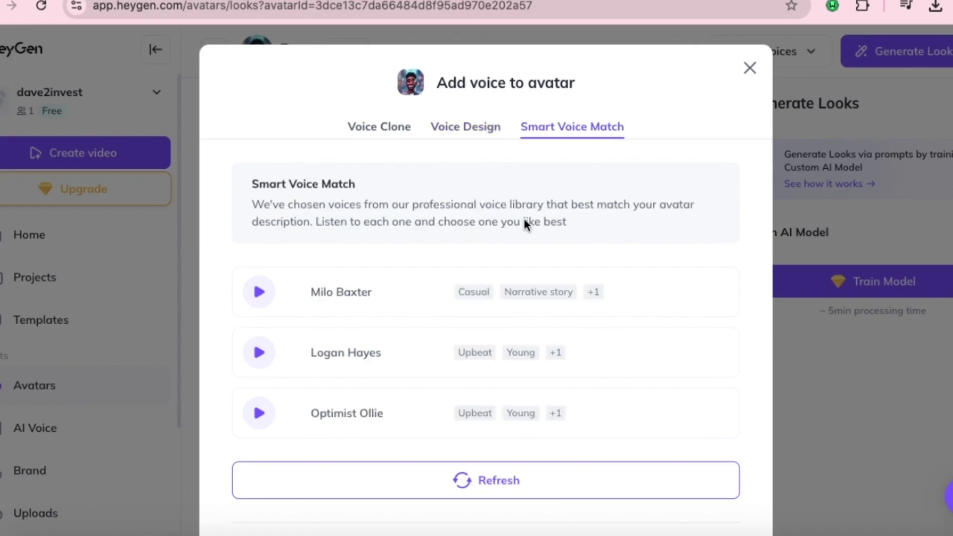
pyautogui.click(471, 127)
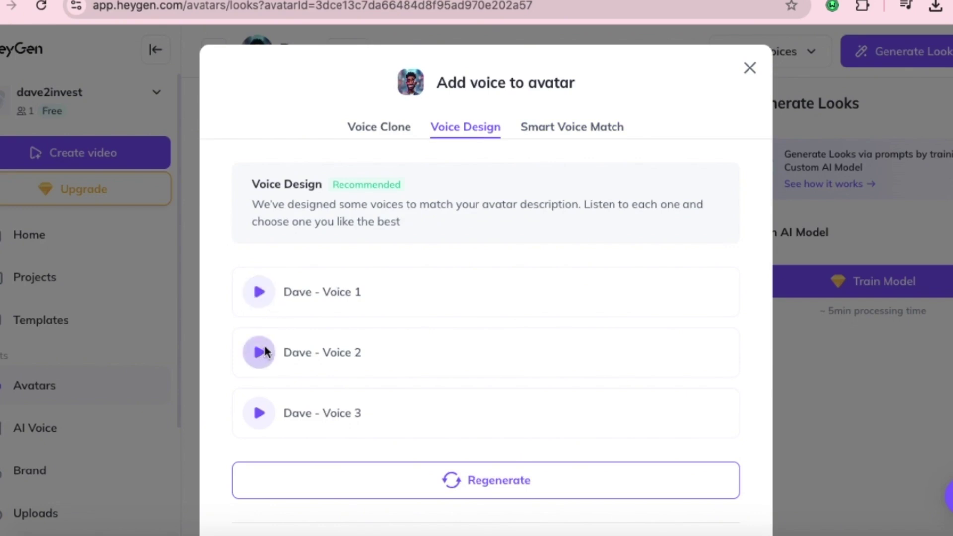
pyautogui.click(258, 292)
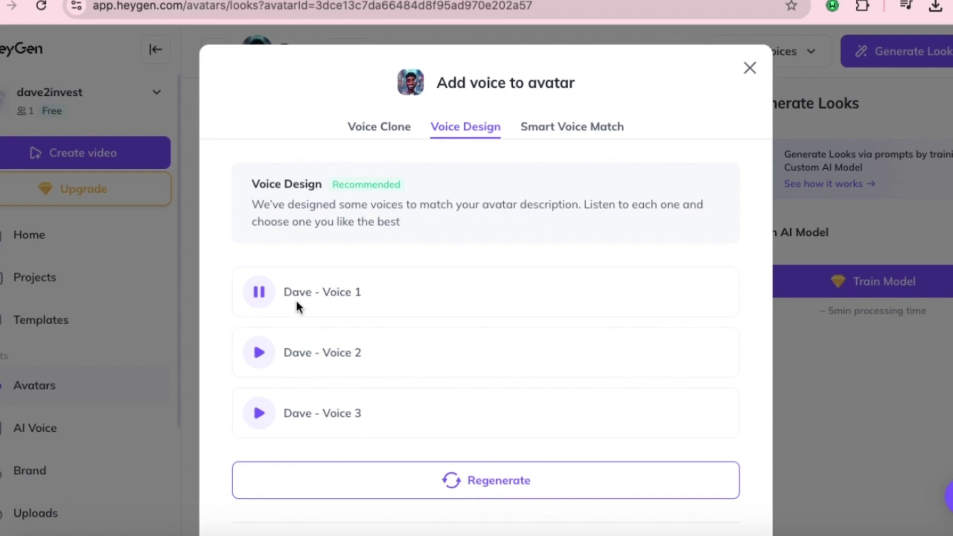
pyautogui.click(259, 354)
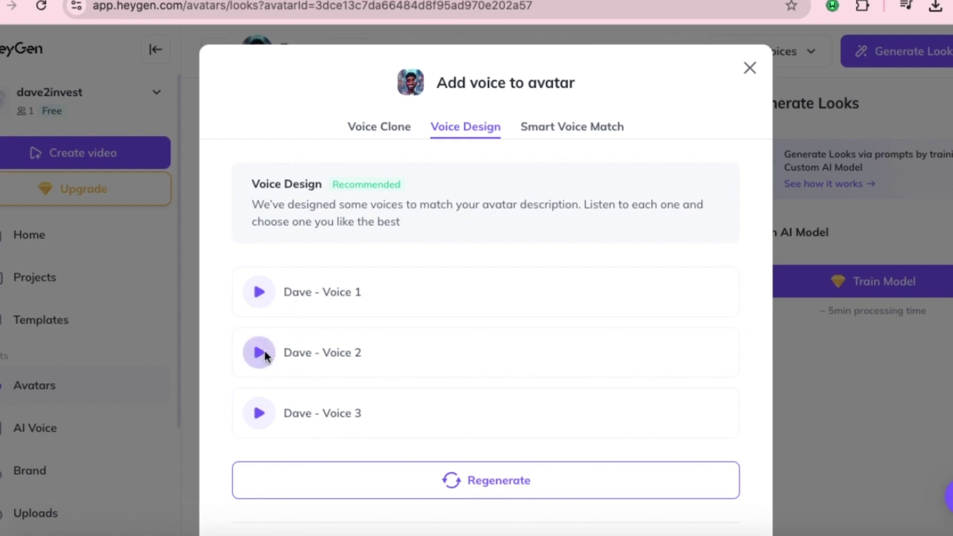
pyautogui.click(266, 351)
pyautogui.click(328, 299)
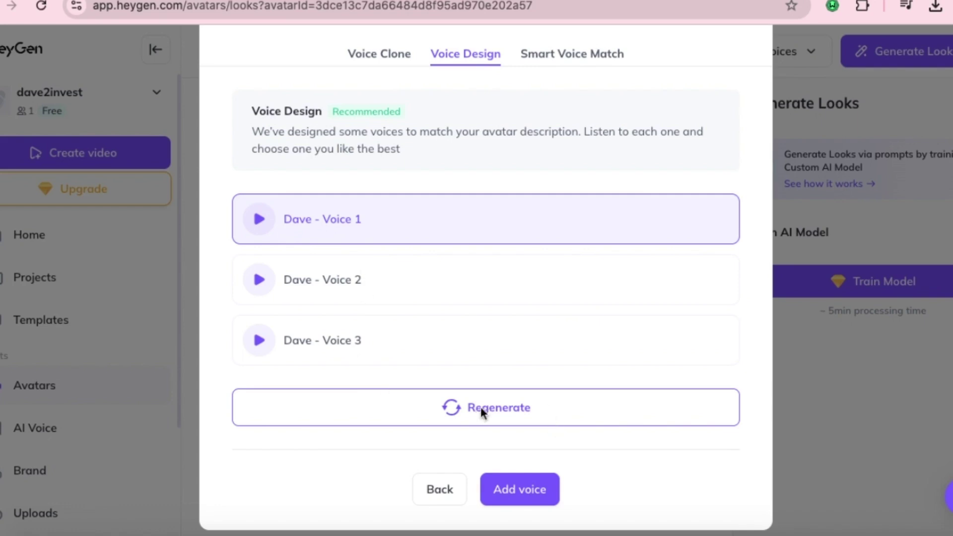
# - Preview the Smart Voice Match voices Milo Baxter and Logan Hayes, and add Milo Baxter as the avatar's voice
pyautogui.click(570, 56)
pyautogui.click(259, 220)
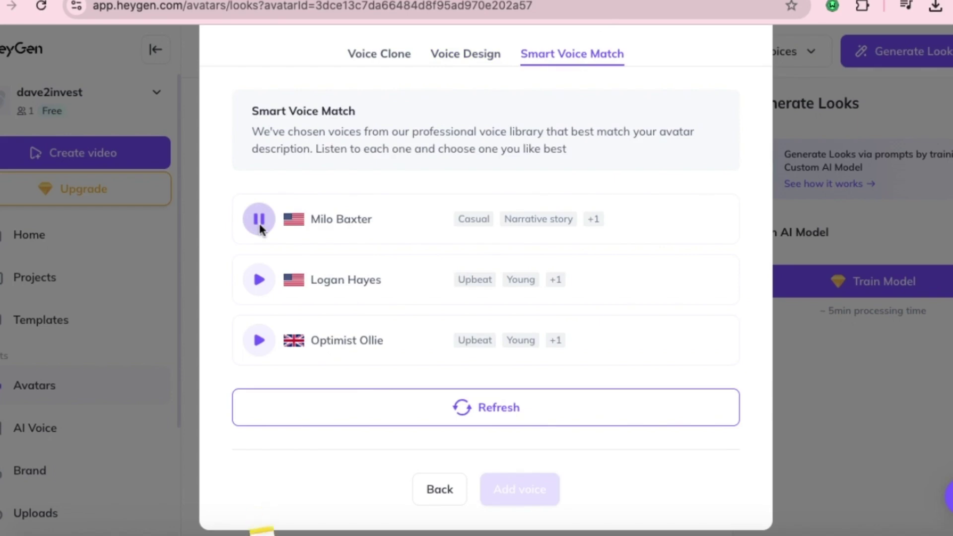
pyautogui.click(263, 283)
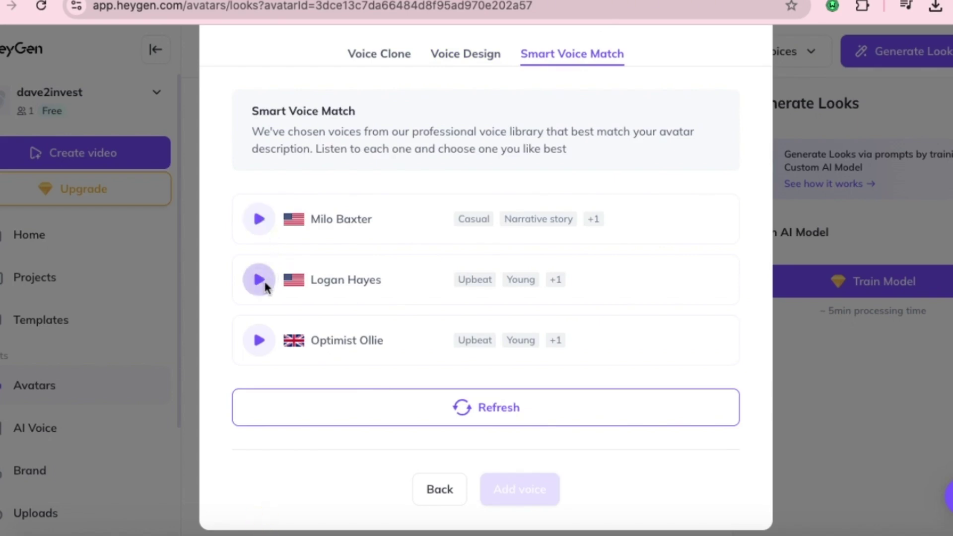
pyautogui.click(260, 281)
pyautogui.click(398, 216)
pyautogui.click(521, 488)
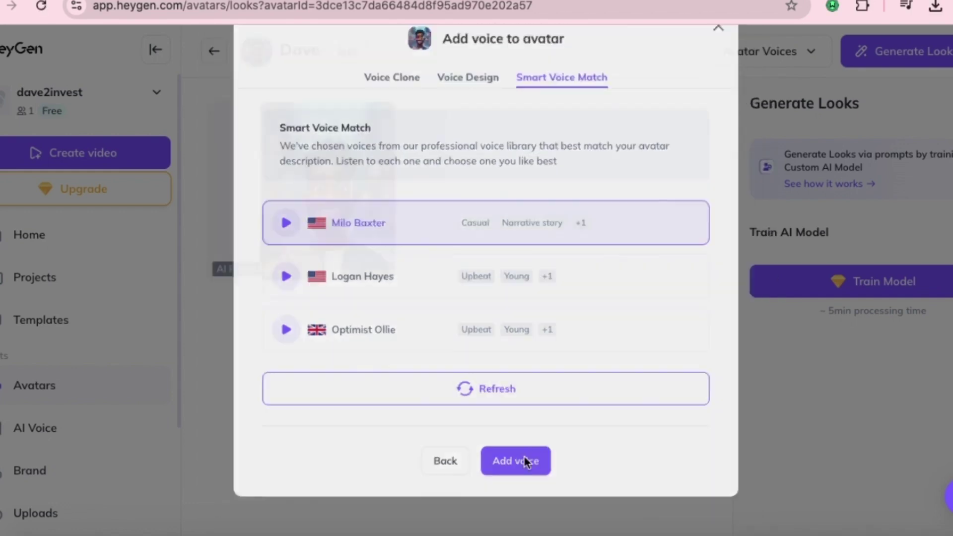
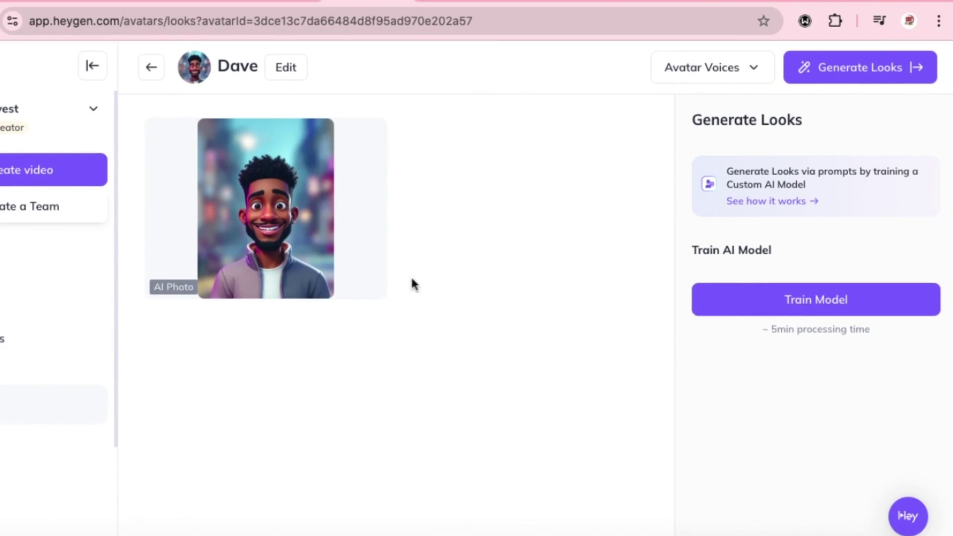
# - Train the avatar's AI model and enter the look prompt "Avatar seating on a couch pressing his laptop"
pyautogui.click(833, 305)
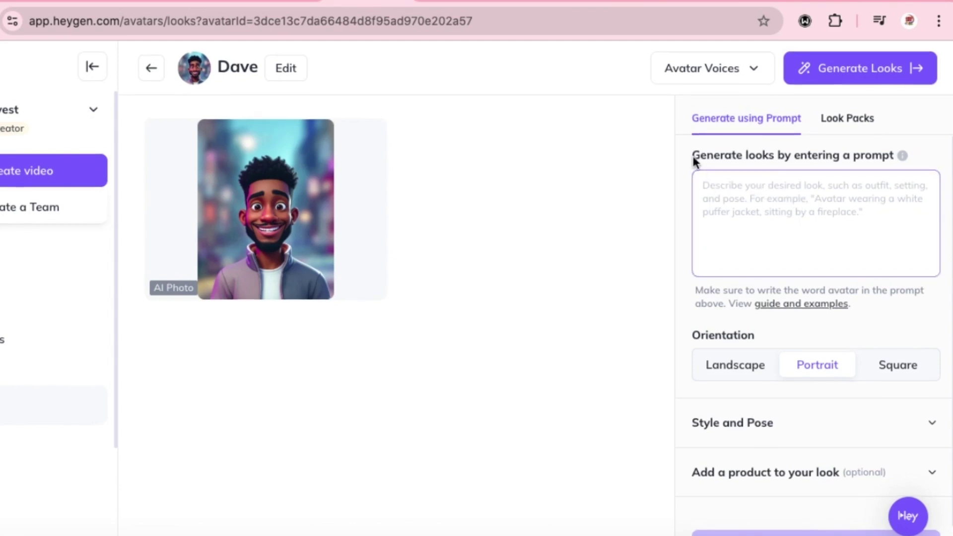
pyautogui.click(871, 174)
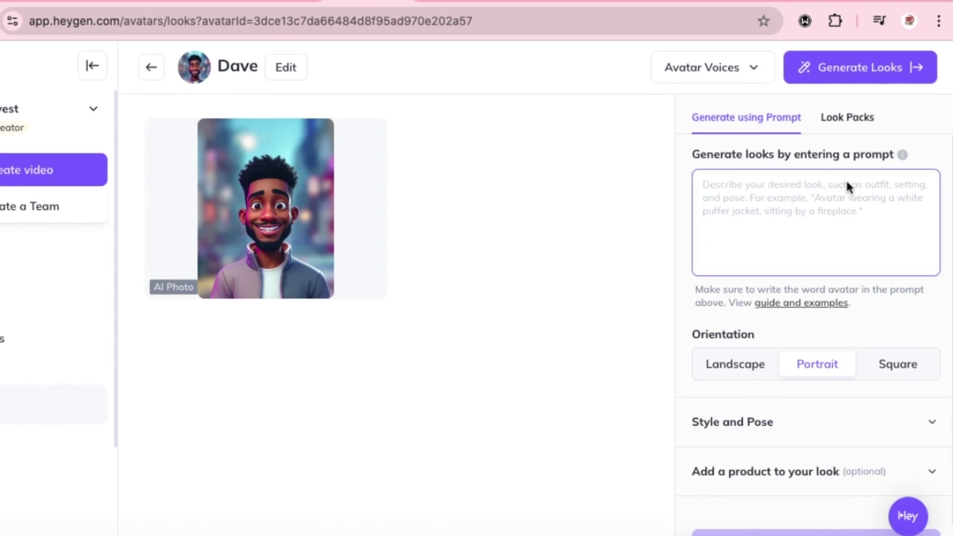
pyautogui.click(790, 192)
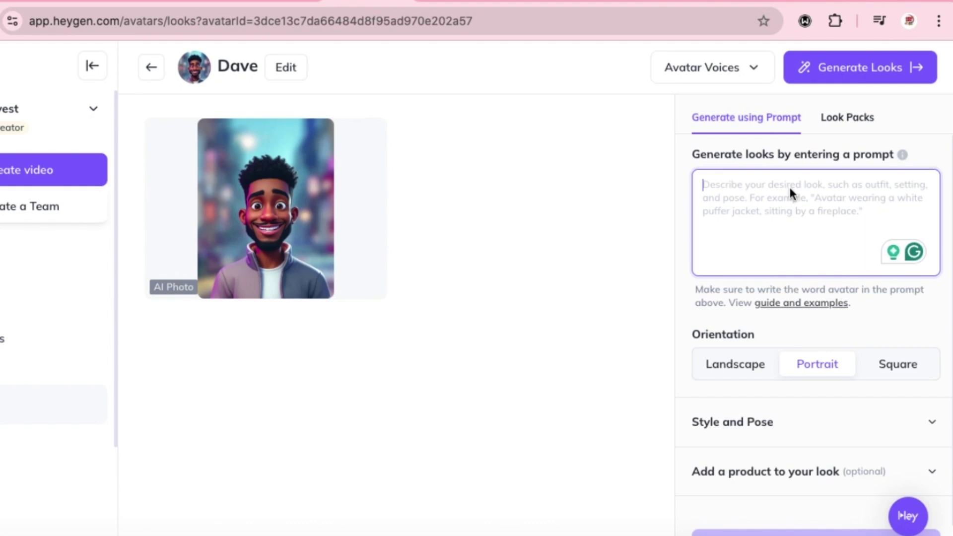
pyautogui.write('Avatar seat')
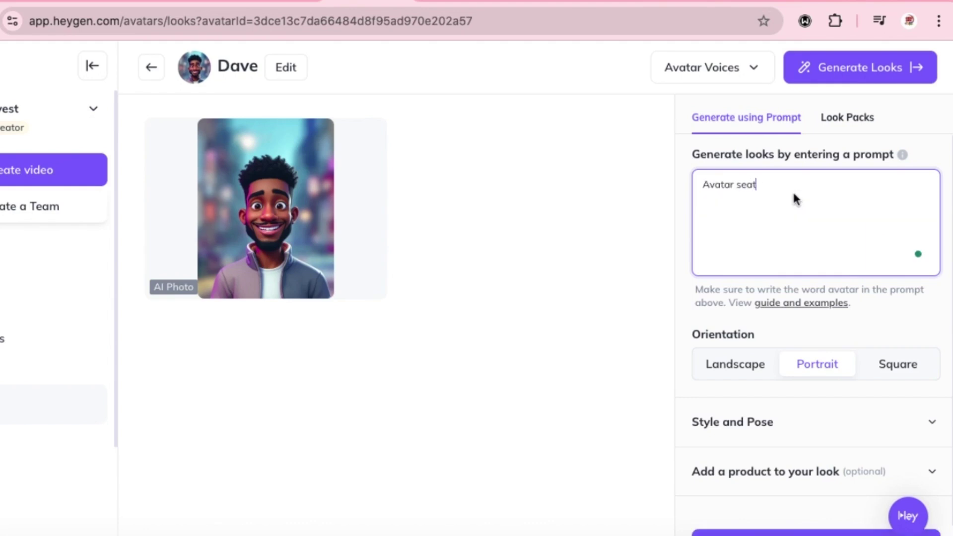
pyautogui.write('ing on a couch press')
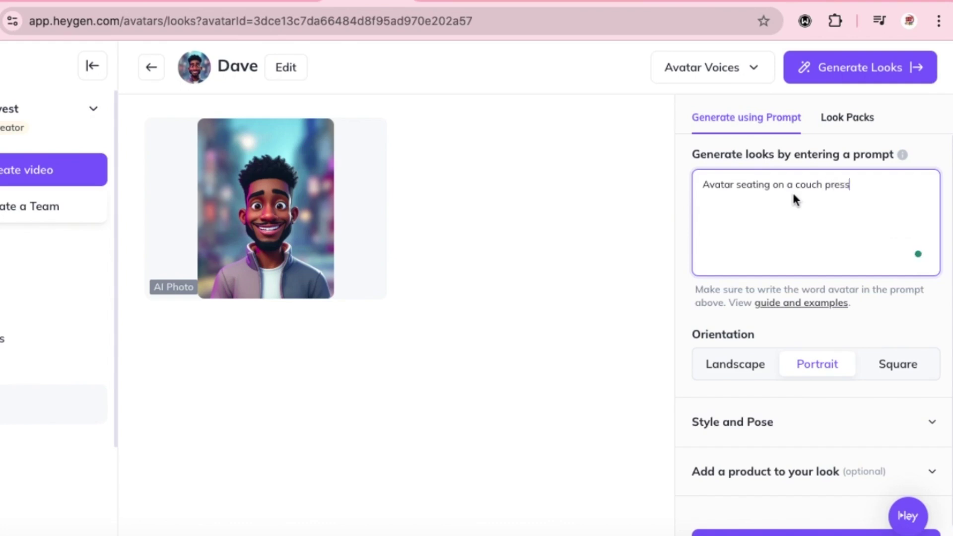
pyautogui.write('ing his laptop')
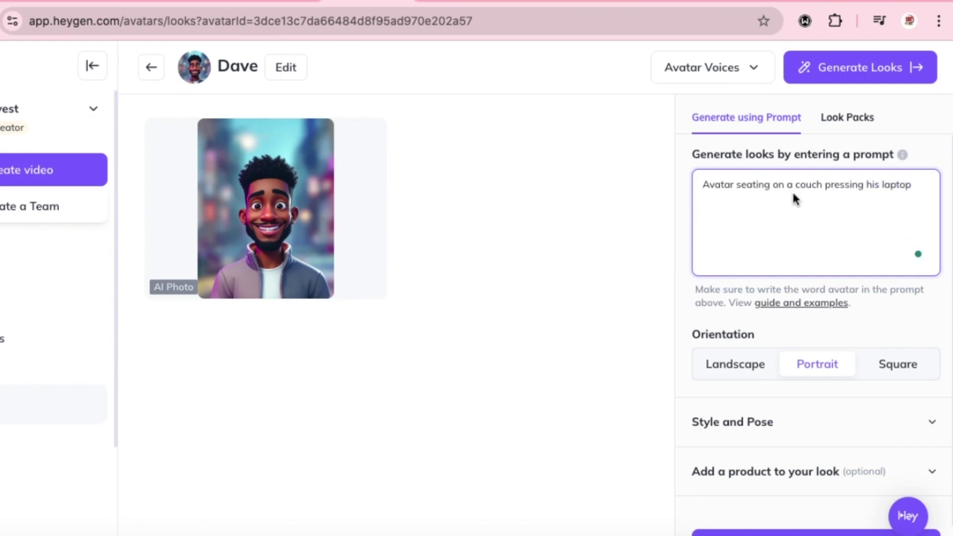
# - Configure the new looks with Landscape orientation, Upper Body pose and Pixar style
pyautogui.scroll(-1, 762, 340)
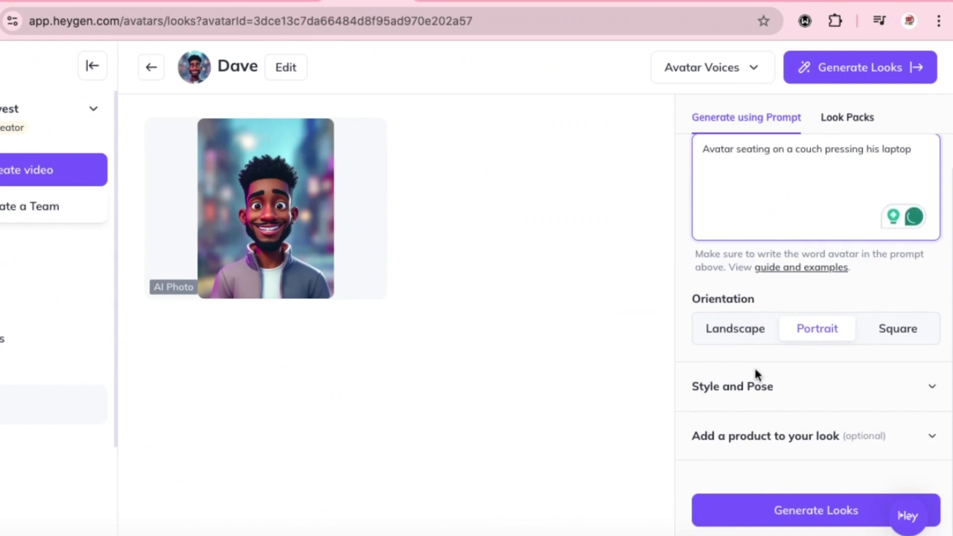
pyautogui.click(749, 332)
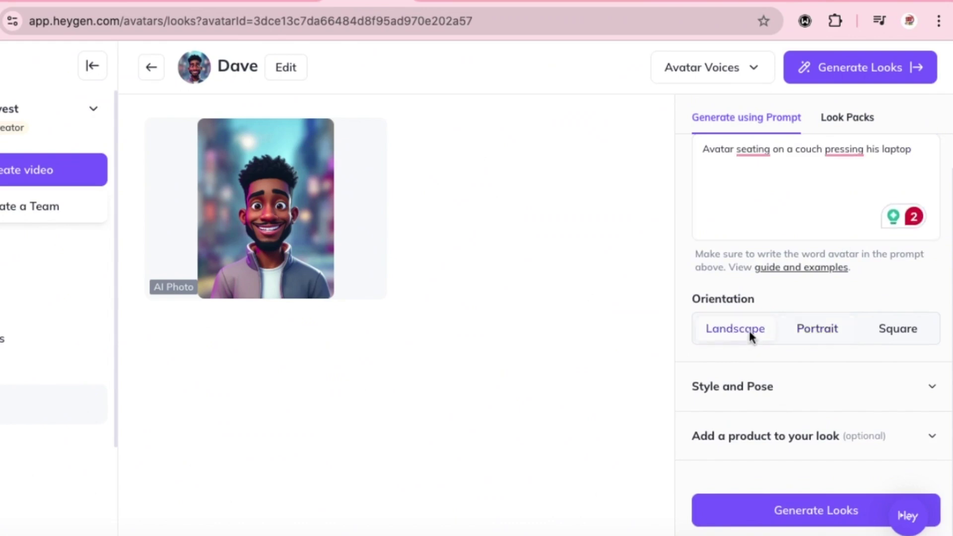
pyautogui.click(931, 389)
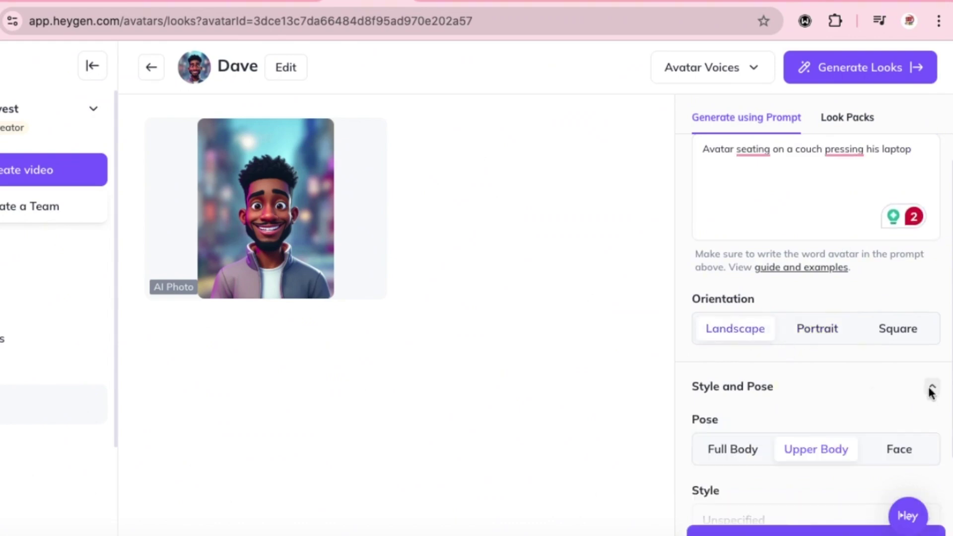
pyautogui.scroll(-2, 867, 386)
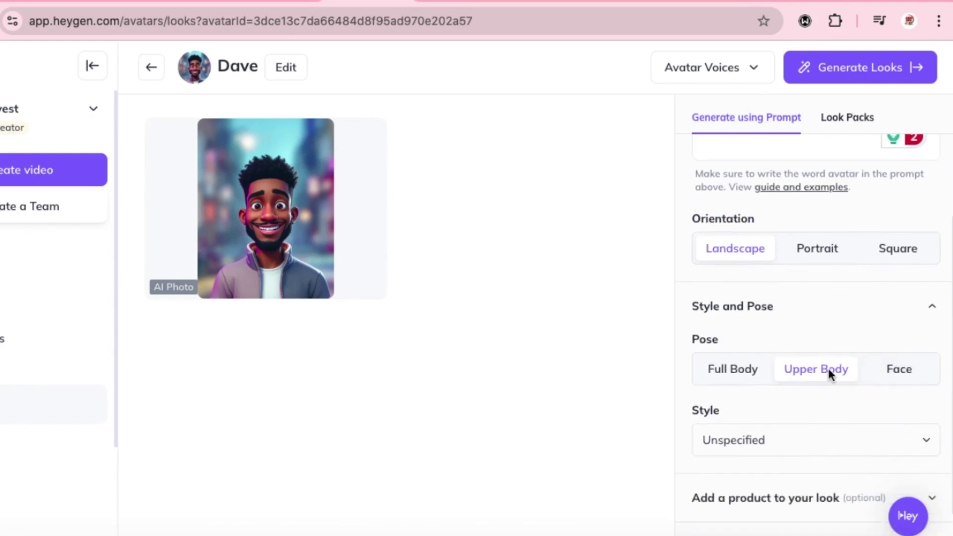
pyautogui.click(752, 373)
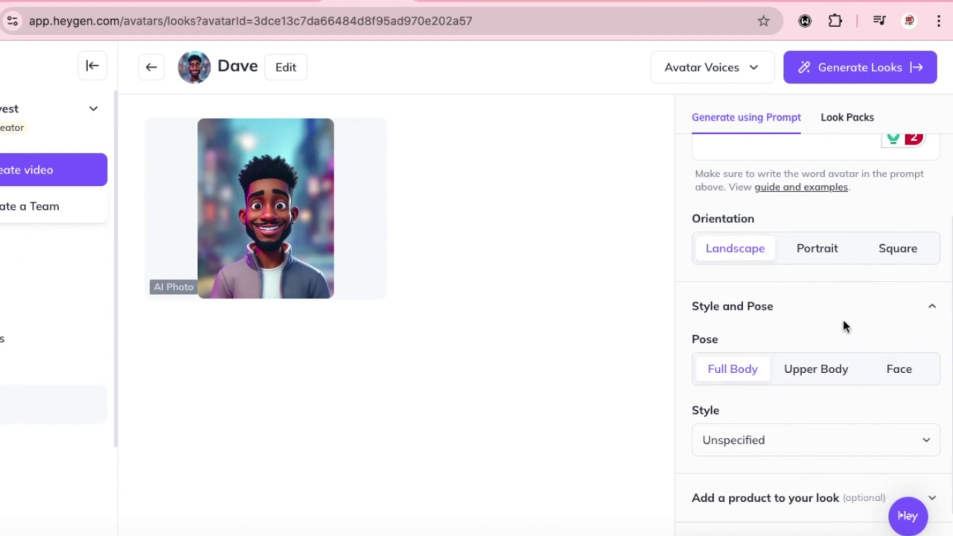
pyautogui.click(821, 371)
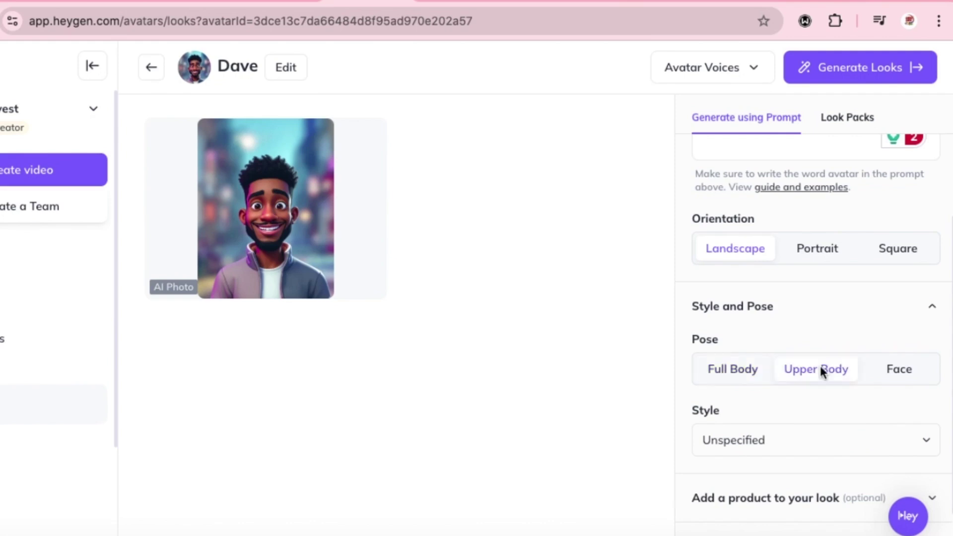
pyautogui.click(834, 444)
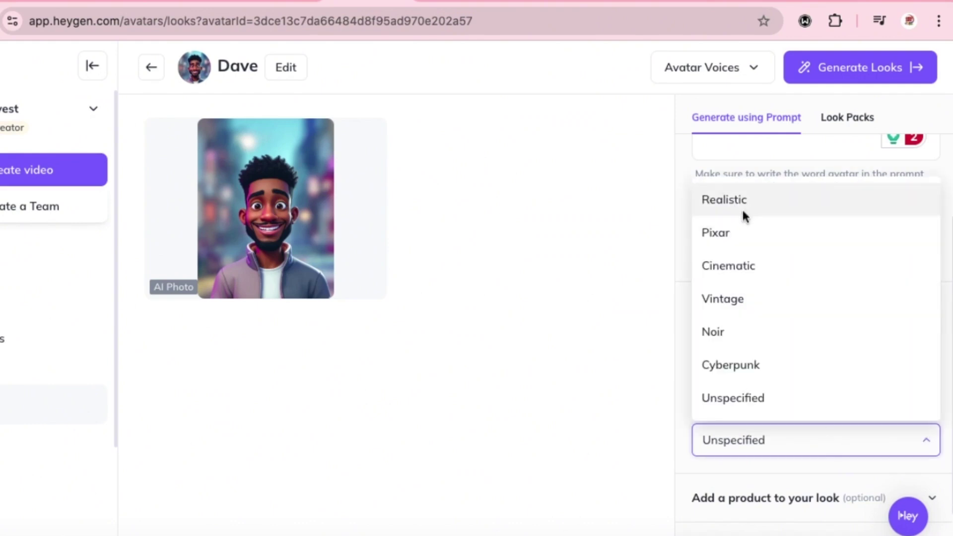
pyautogui.click(732, 235)
pyautogui.scroll(-2, 830, 440)
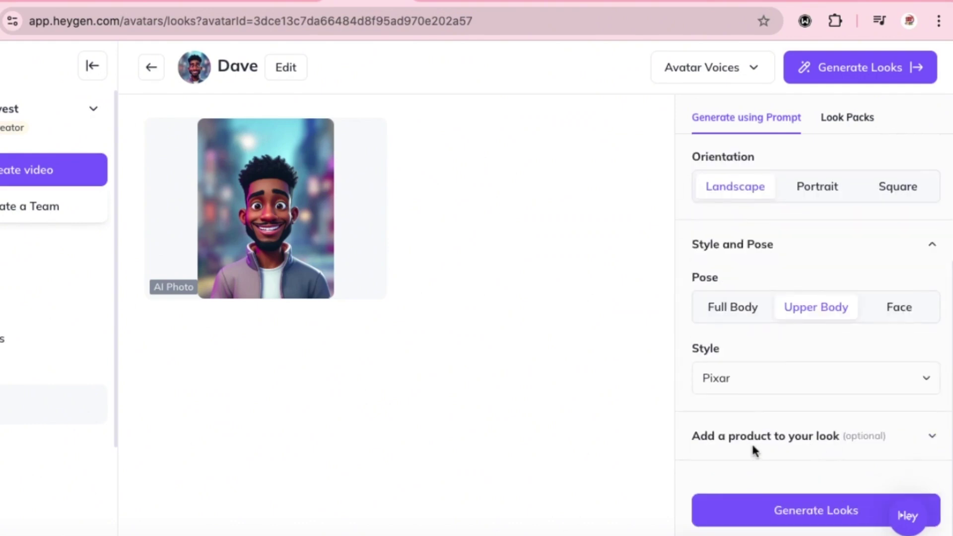
# - Look through the optional example products without adding one, and generate the avatar's looks
pyautogui.click(924, 438)
pyautogui.scroll(-3, 856, 430)
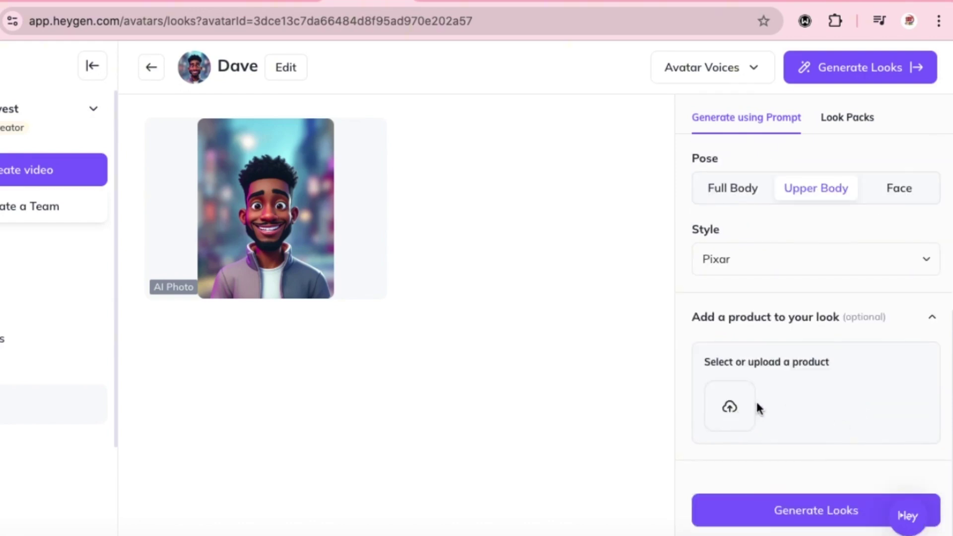
pyautogui.scroll(-3, 771, 387)
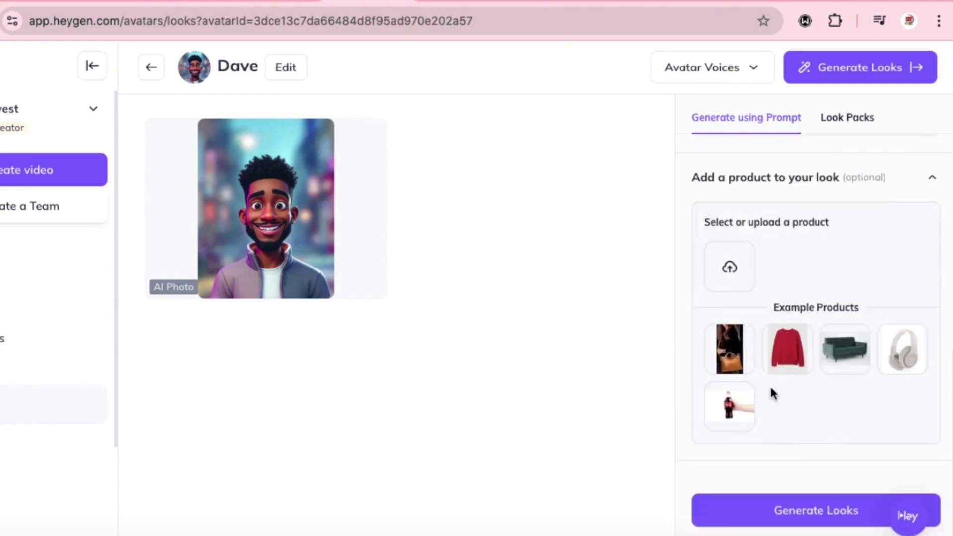
pyautogui.click(919, 179)
pyautogui.click(778, 513)
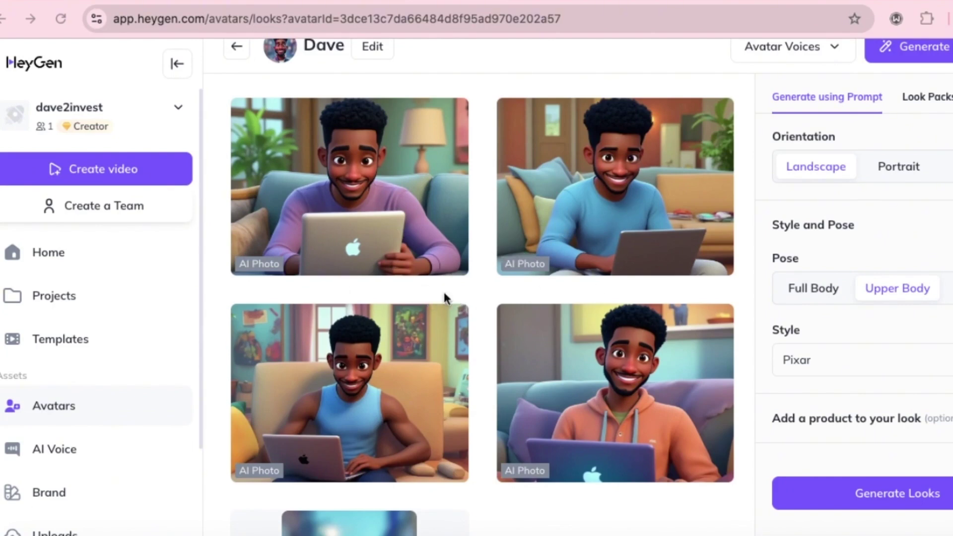
# - Review the generated looks and open the motion settings of the orange-hoodie look Couch-Centric Techie 3
pyautogui.scroll(1, 508, 275)
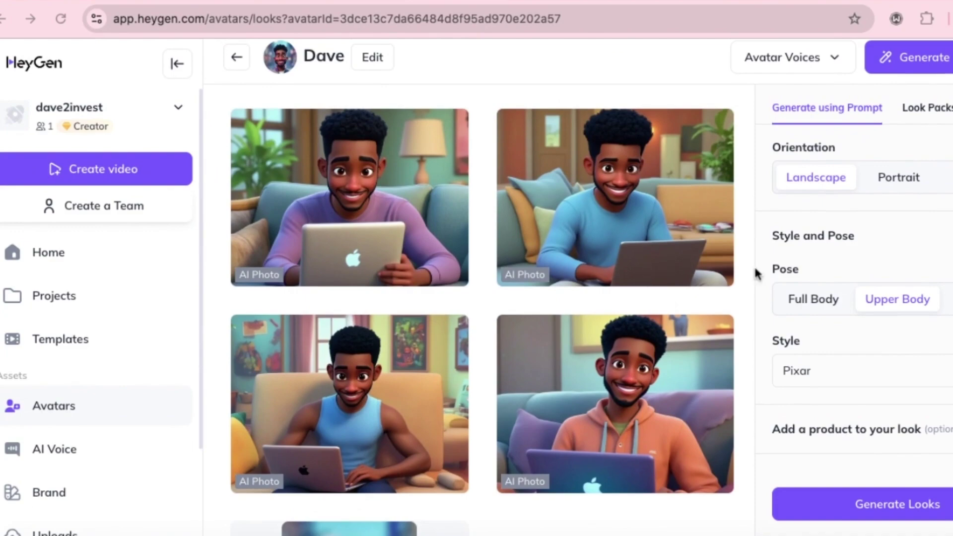
pyautogui.scroll(1, 854, 322)
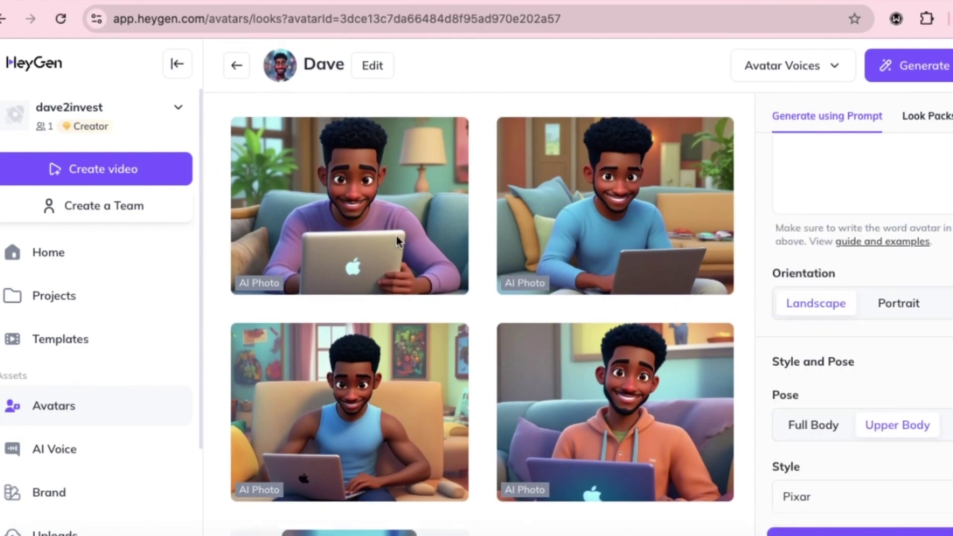
pyautogui.scroll(-3, 491, 251)
pyautogui.scroll(3, 492, 251)
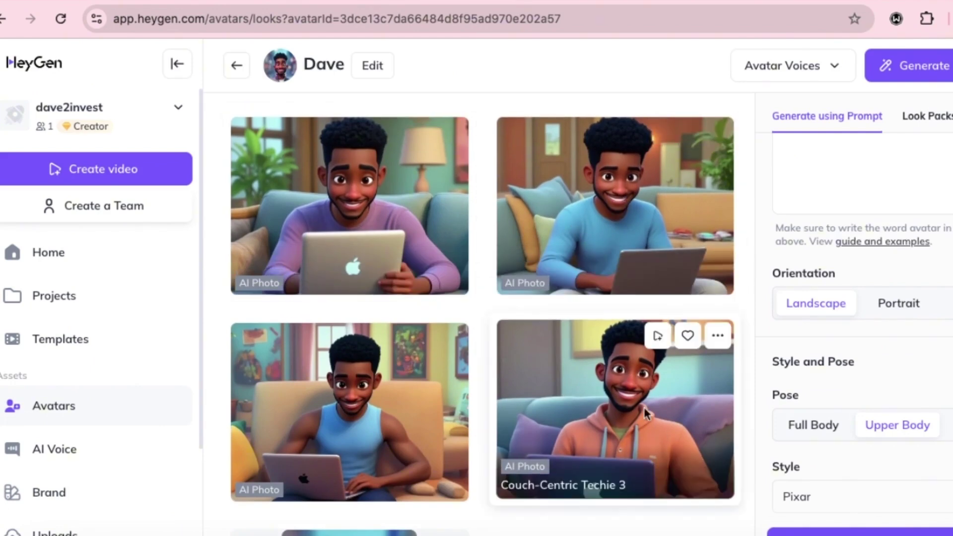
pyautogui.click(625, 396)
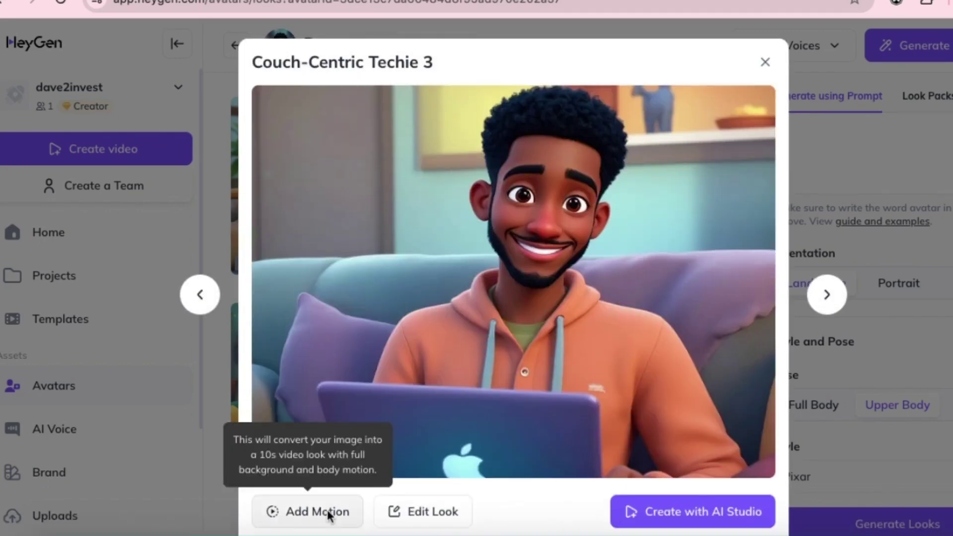
pyautogui.click(323, 512)
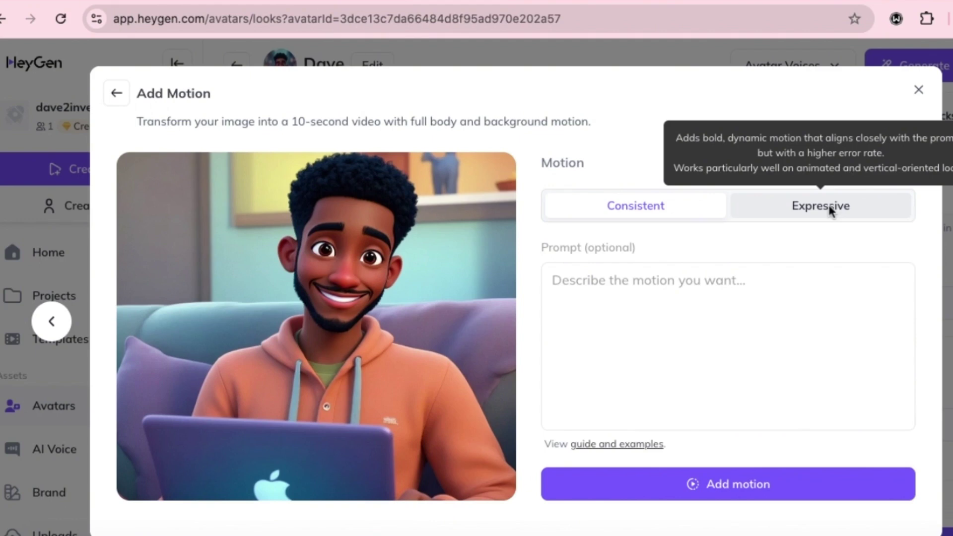
# - Add Consistent motion to the look with the prompt "Avatar talking to the camera and give a subtle hand guesture"
pyautogui.click(627, 278)
pyautogui.write('Avata')
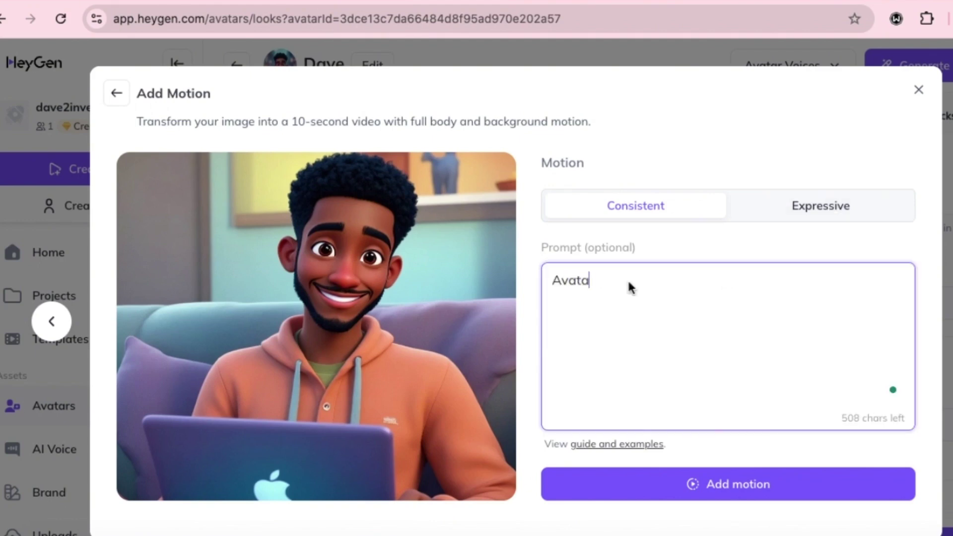
pyautogui.write('r')
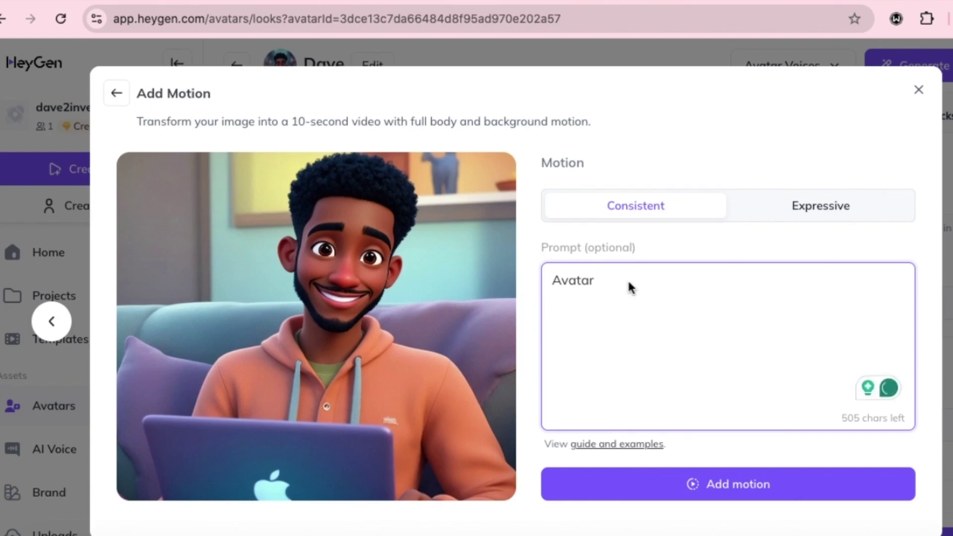
pyautogui.write(' talking to t')
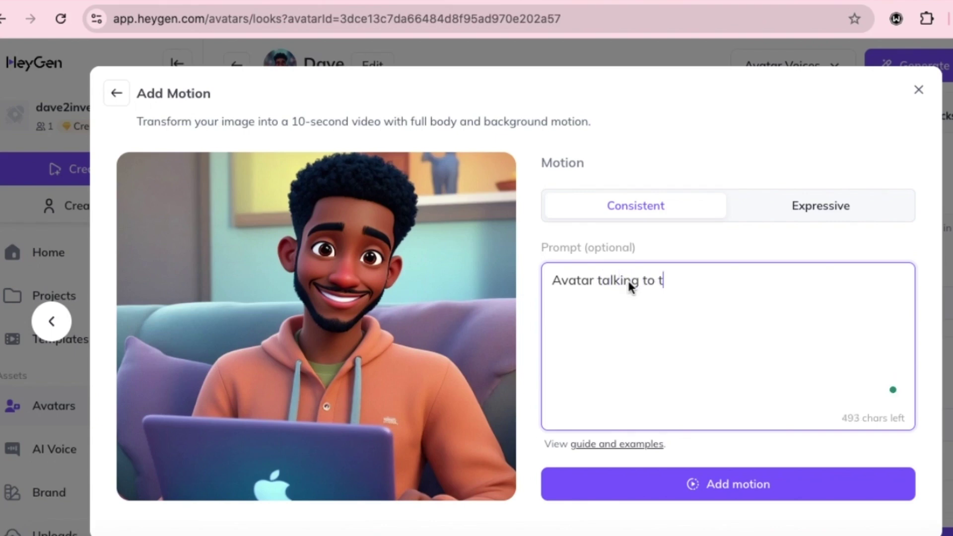
pyautogui.write('he camera and give a subtle hand guesture')
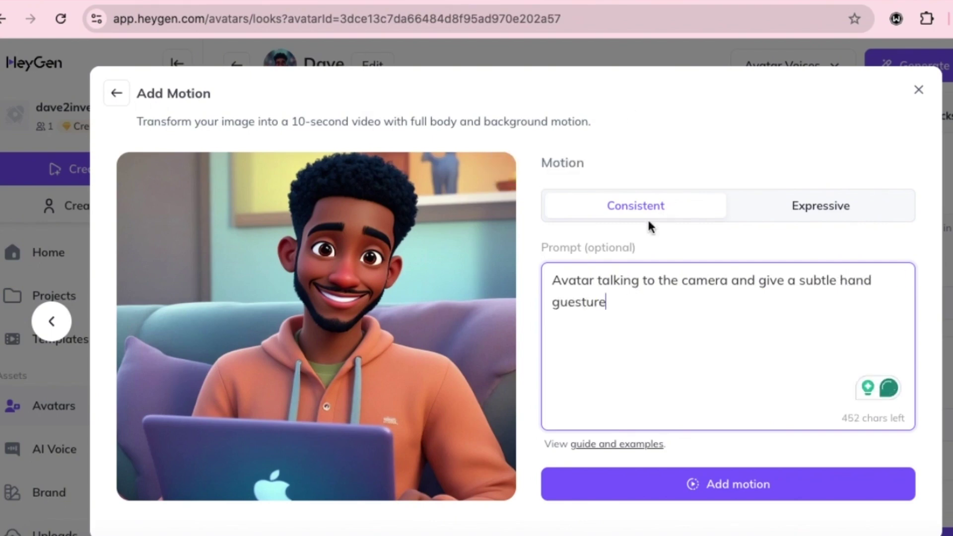
pyautogui.click(730, 484)
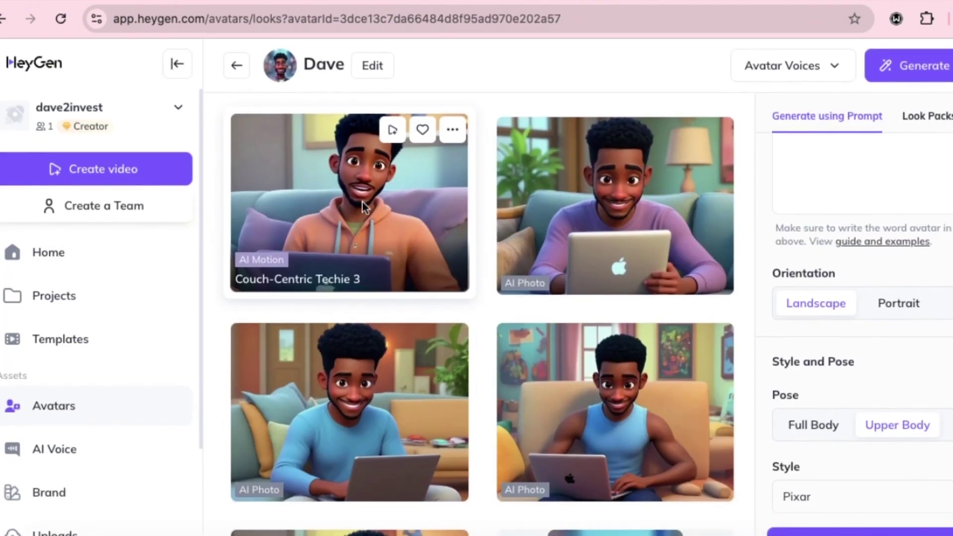
# - Play back the Couch-Centric Techie 3 motion results, rating the first as liked and dismissing the feedback requests
pyautogui.click(361, 200)
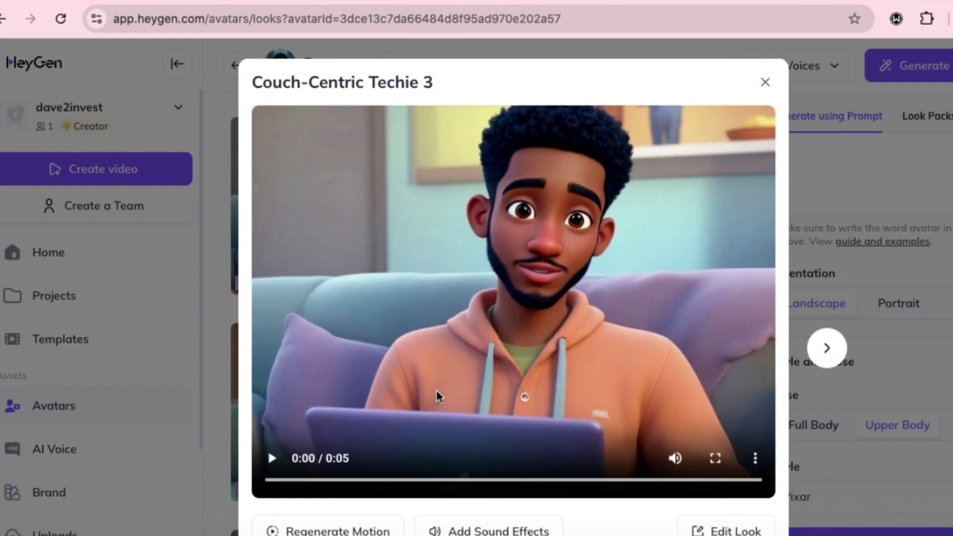
pyautogui.click(278, 458)
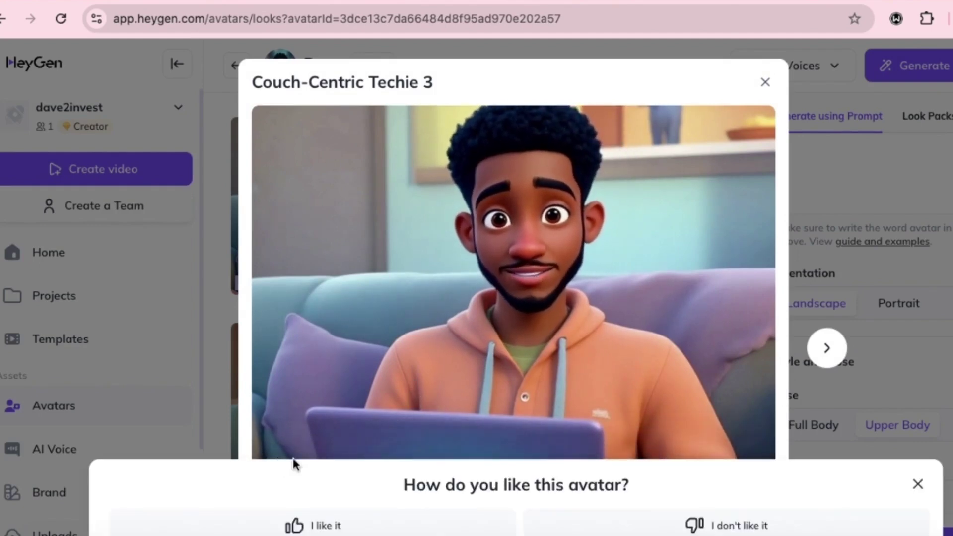
pyautogui.click(341, 525)
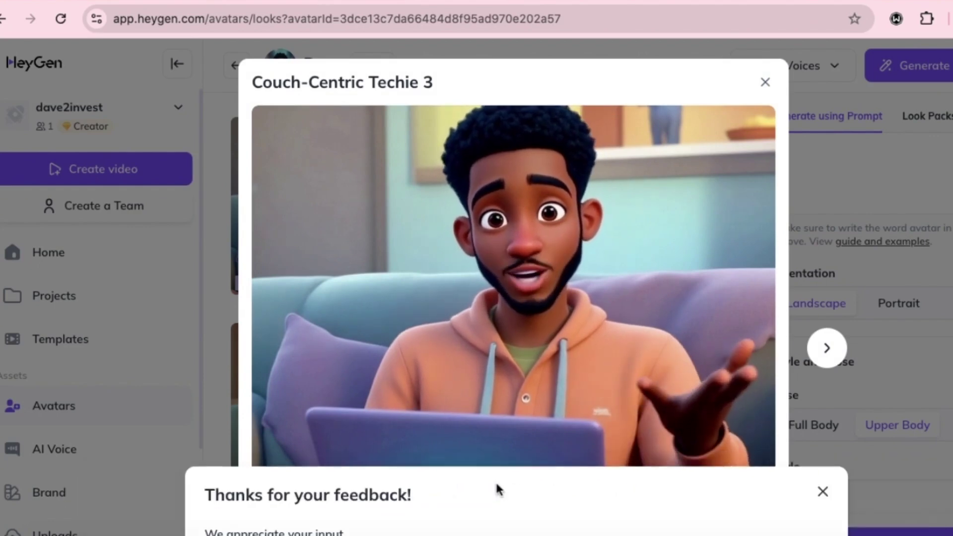
pyautogui.click(822, 493)
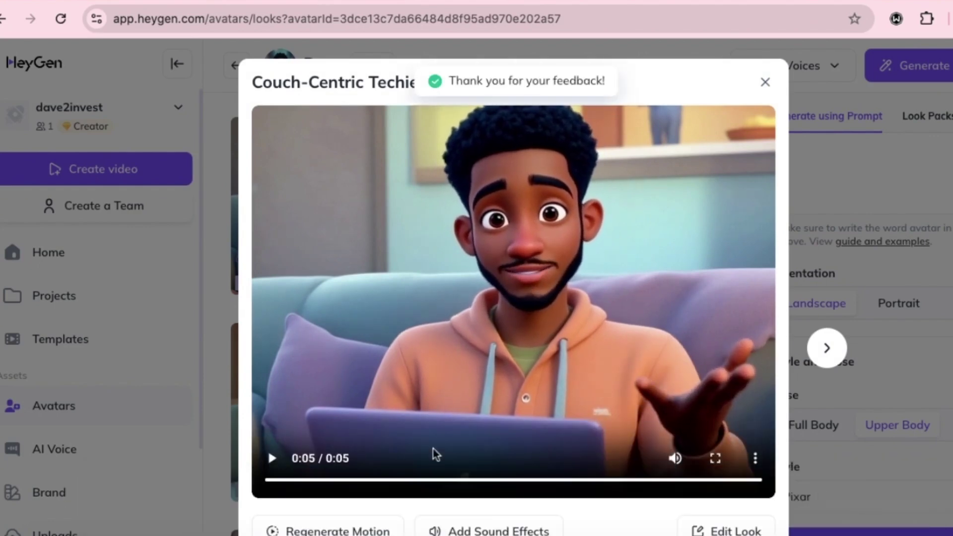
pyautogui.click(273, 459)
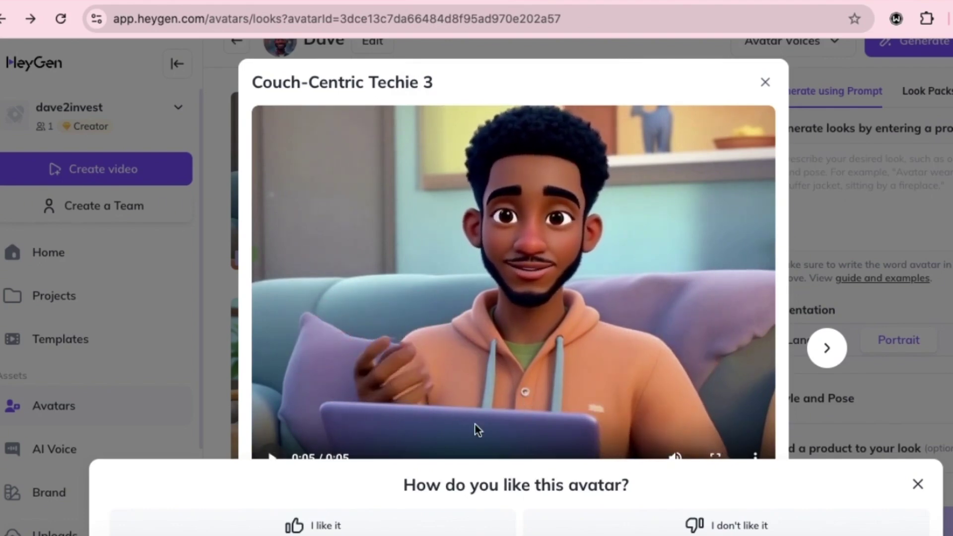
pyautogui.click(918, 484)
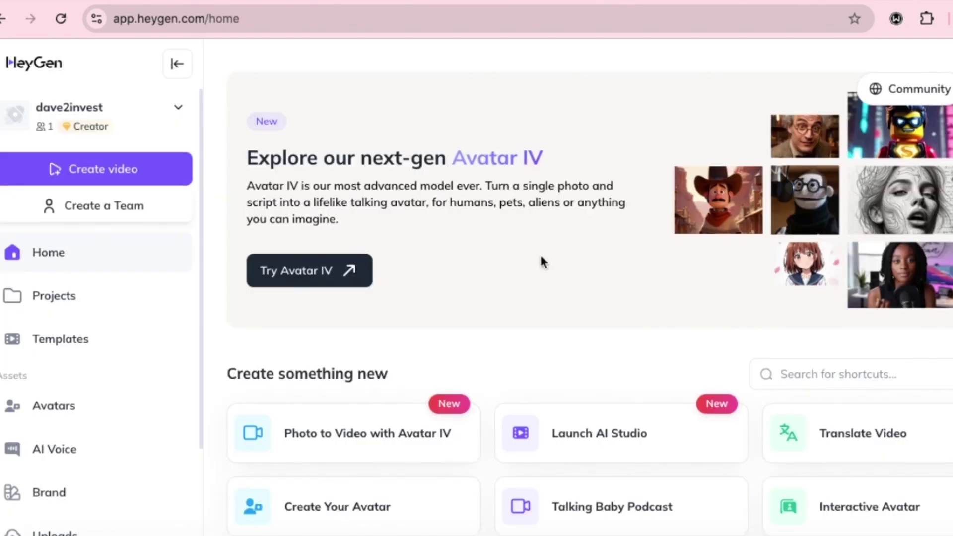
# - Open the integrations page and browse the available integrations
pyautogui.scroll(-3, 75, 362)
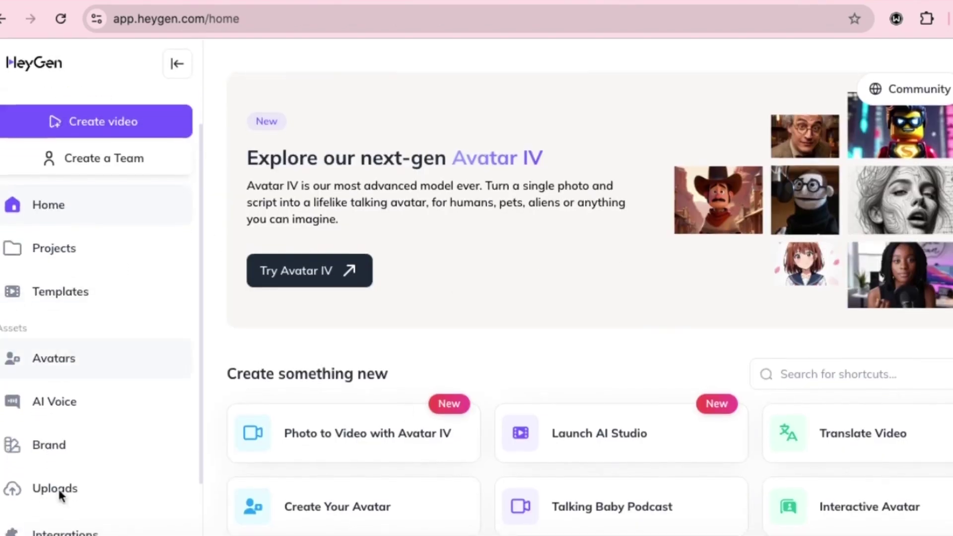
pyautogui.scroll(-1, 111, 420)
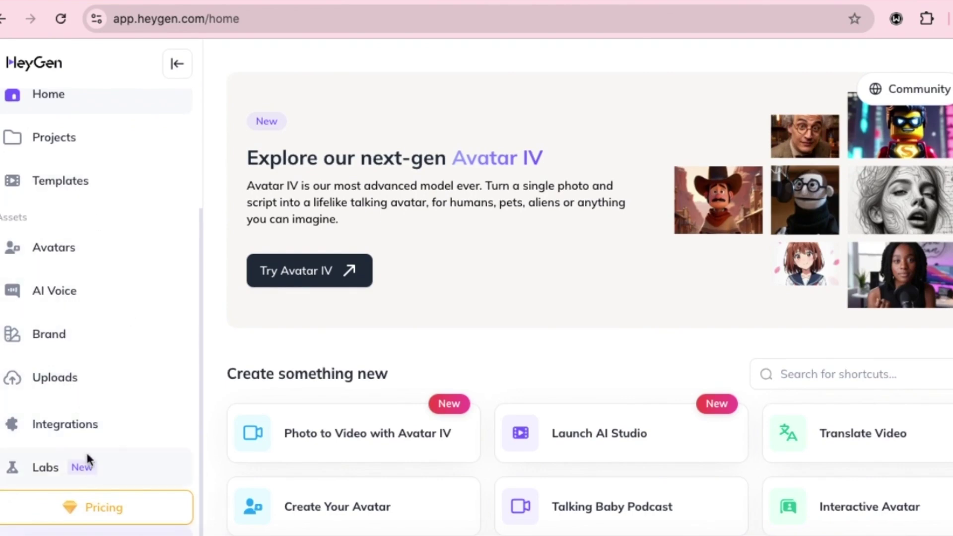
pyautogui.click(88, 423)
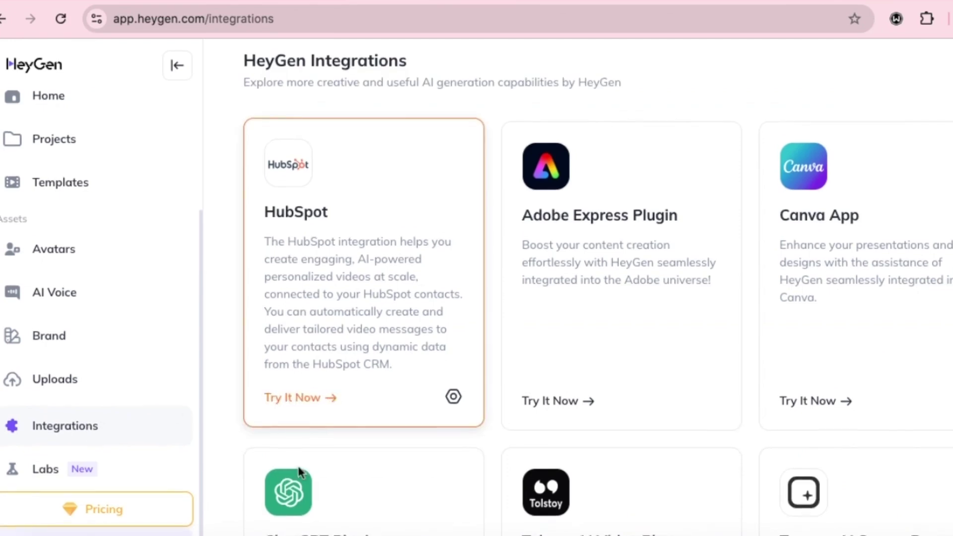
pyautogui.scroll(-4, 651, 422)
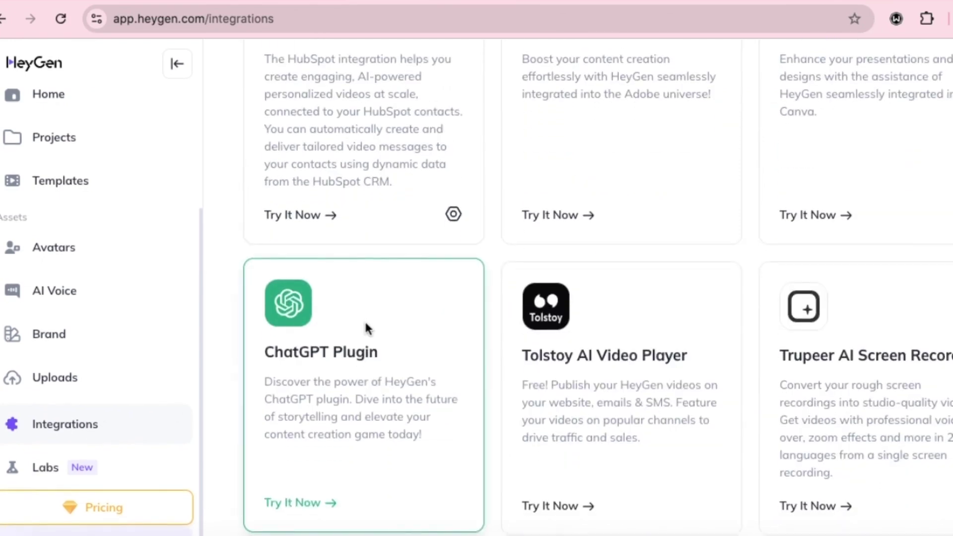
# - View the step-by-step guide for the ChatGPT Plugin integration and return to the HeyGen home page
pyautogui.click(366, 324)
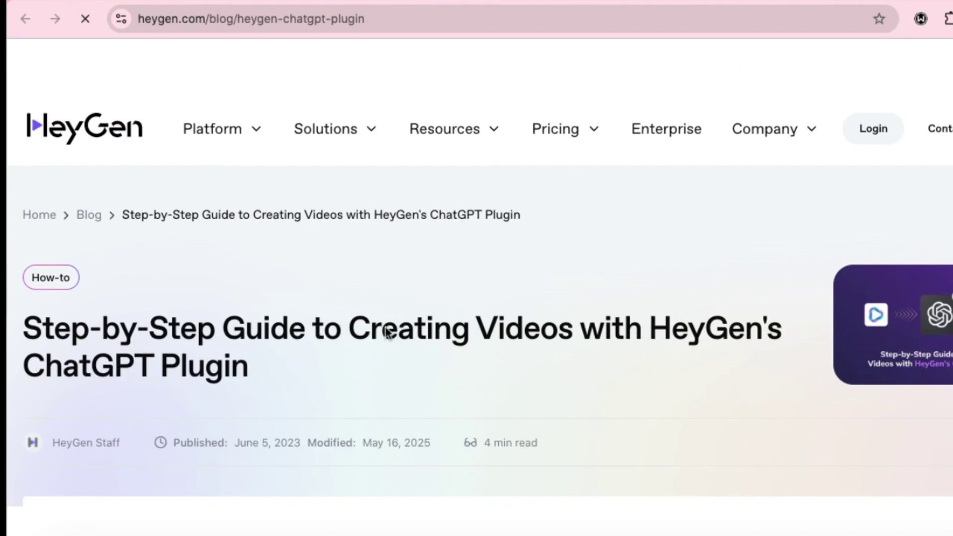
pyautogui.scroll(-2, 557, 356)
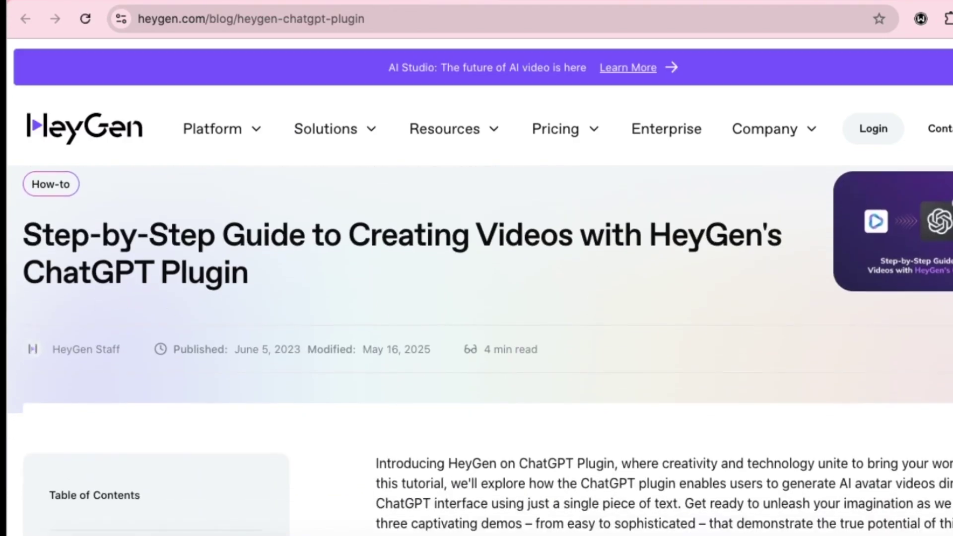
pyautogui.press('super+bracketleft')
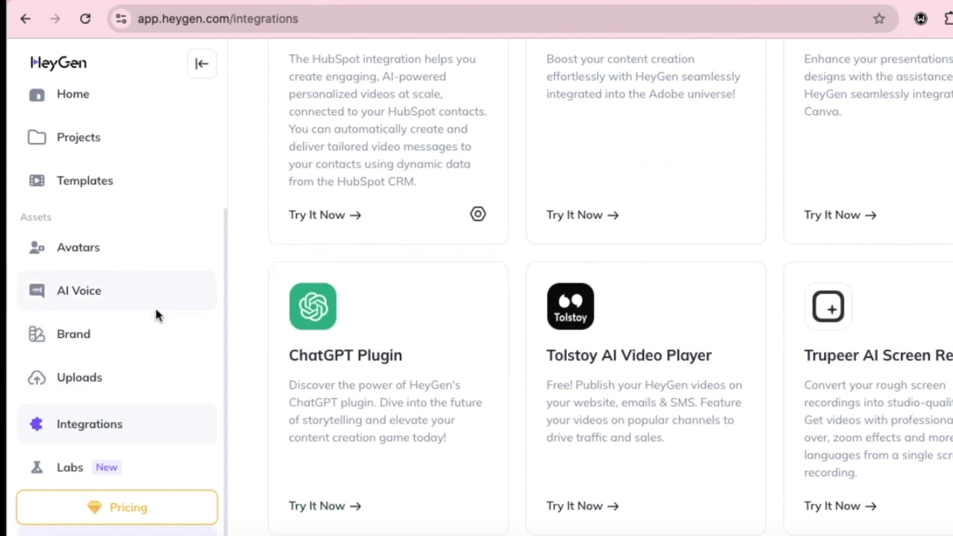
pyautogui.scroll(3, 141, 297)
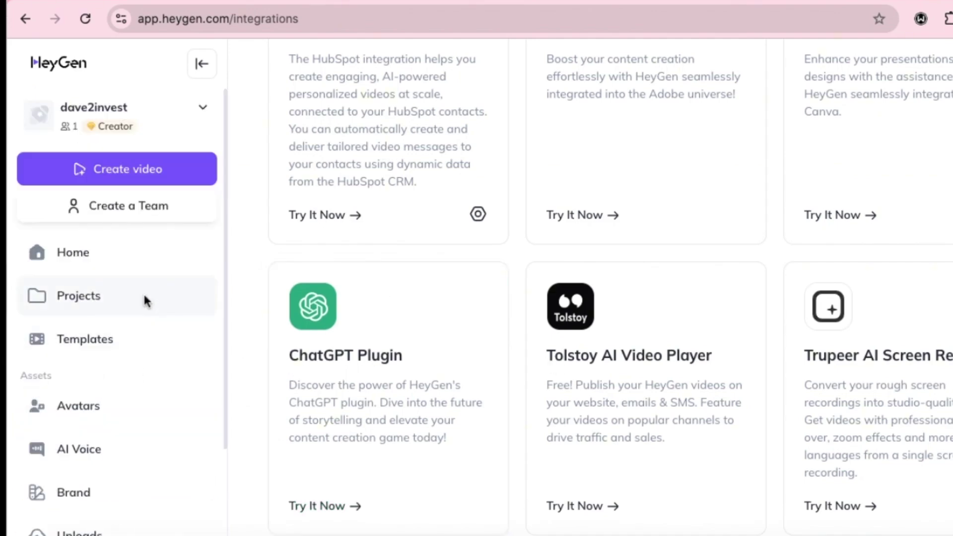
pyautogui.click(92, 254)
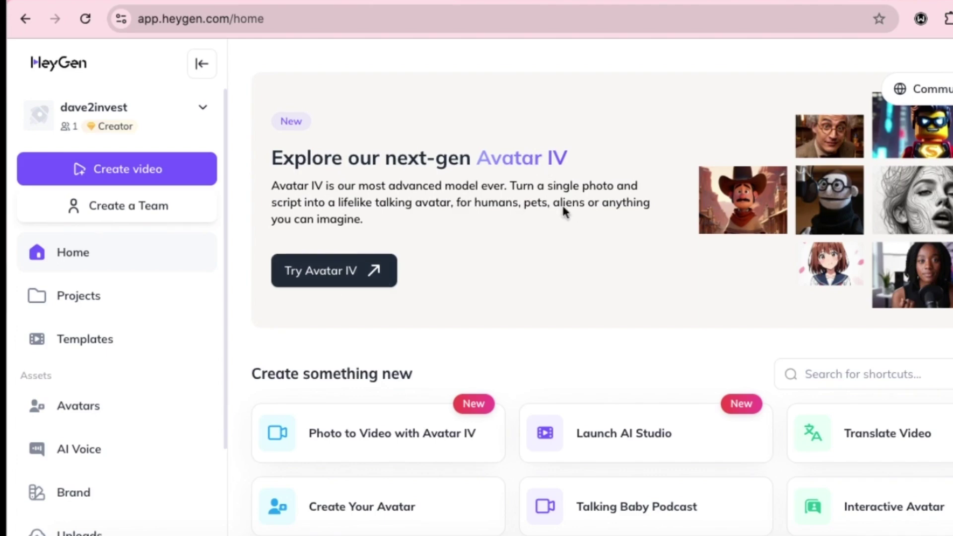
# - Create a new video in AI Studio and open the avatar library to replace the scene's default Annie avatar
pyautogui.click(164, 178)
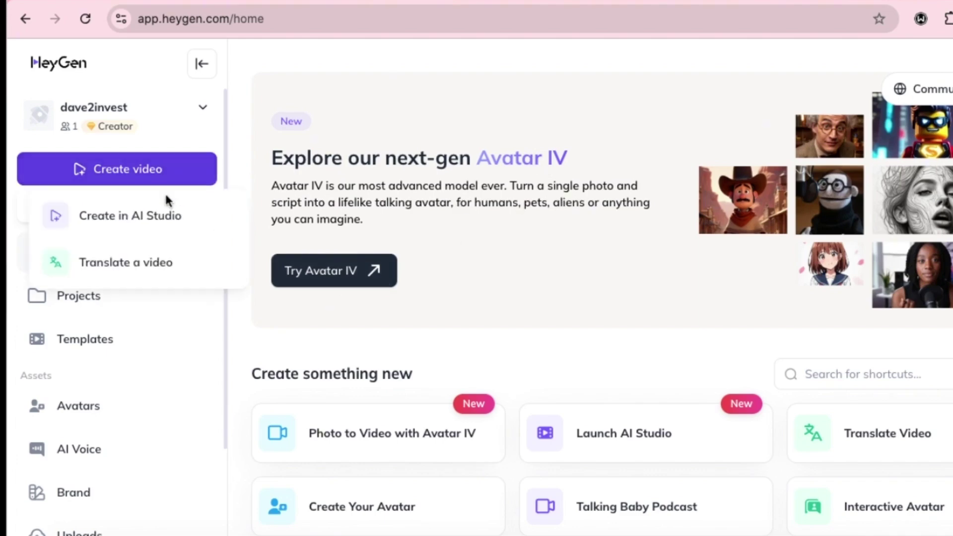
pyautogui.click(162, 218)
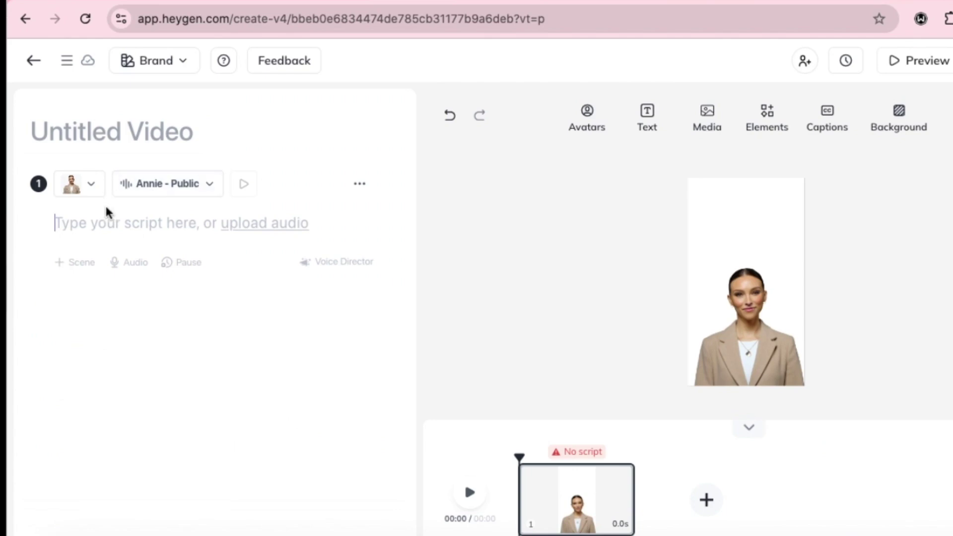
pyautogui.click(91, 186)
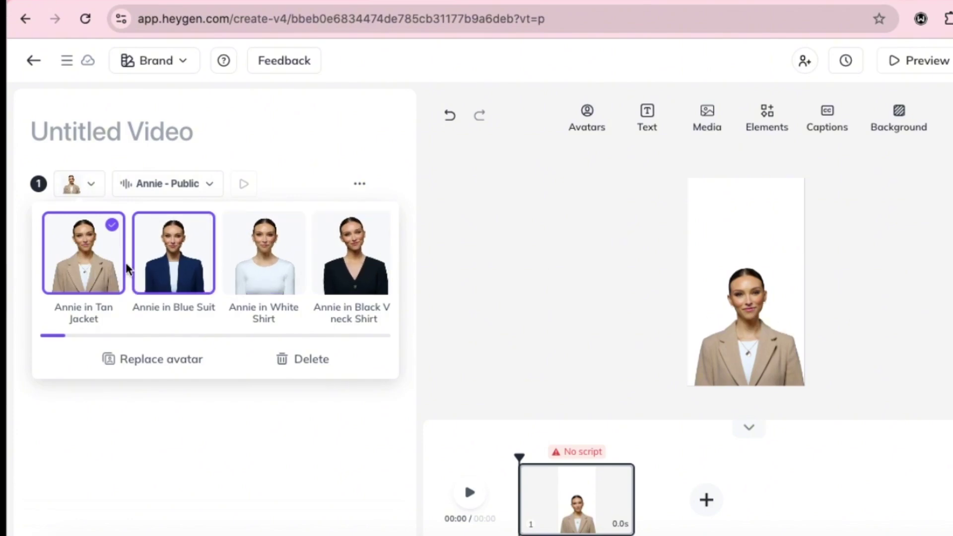
pyautogui.moveTo(61, 338); pyautogui.dragTo(107, 336)
pyautogui.click(161, 258)
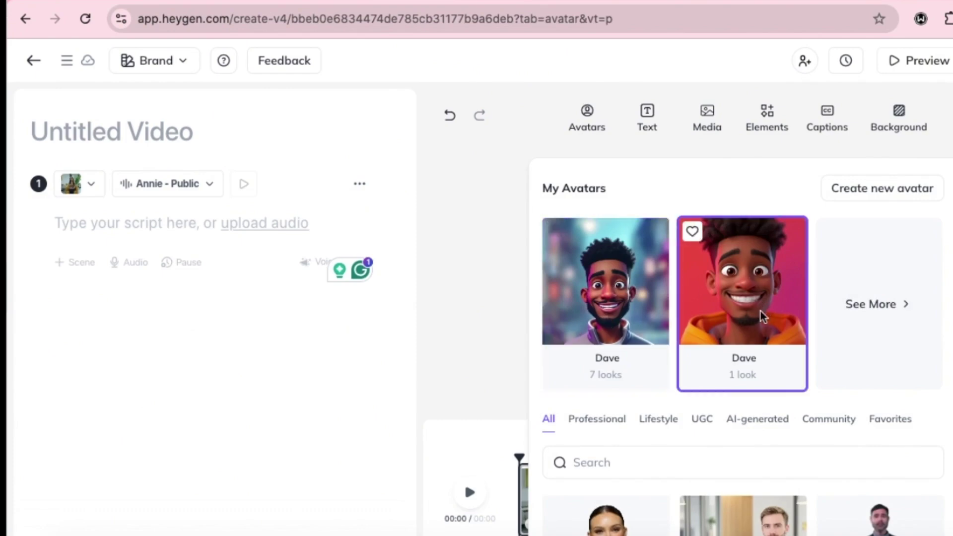
# - Browse the avatar library and put the custom avatar's orange-hoodie AI Motion look, with laptop on the couch, into the scene
pyautogui.scroll(-5, 749, 496)
pyautogui.scroll(-2, 781, 467)
pyautogui.scroll(-3, 804, 467)
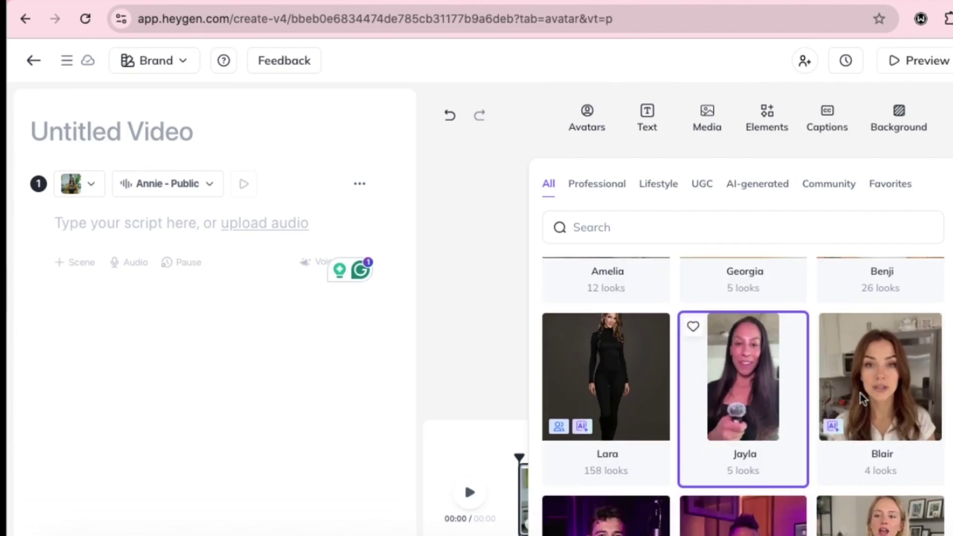
pyautogui.scroll(5, 609, 275)
pyautogui.click(622, 299)
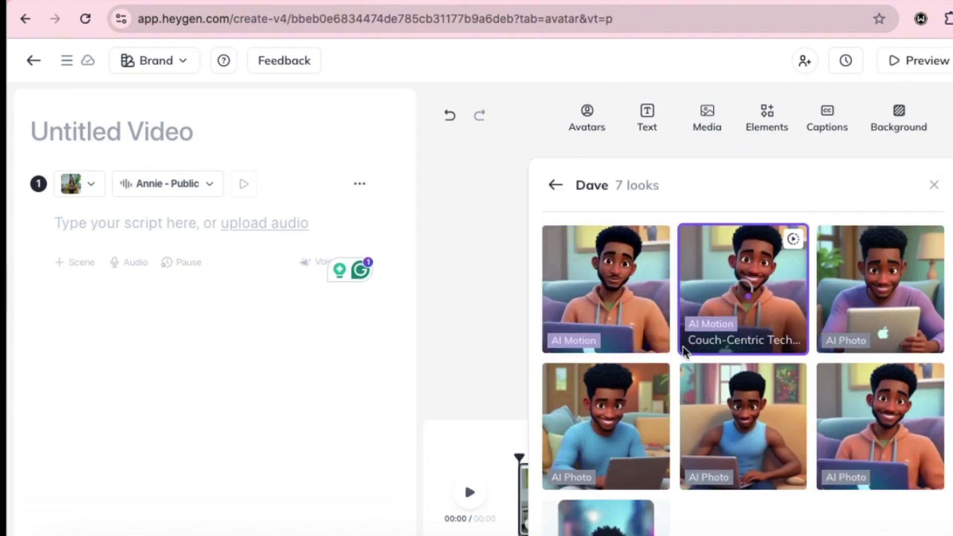
pyautogui.click(616, 289)
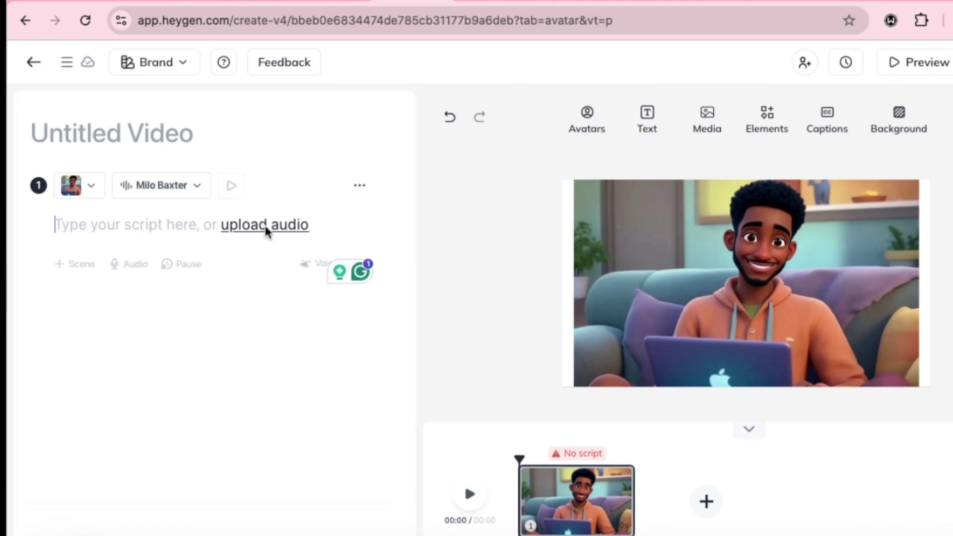
# - Upload the audio file Hey_People.mp3 as the scene's script audio and add it to the scene without voice mirroring
pyautogui.click(266, 227)
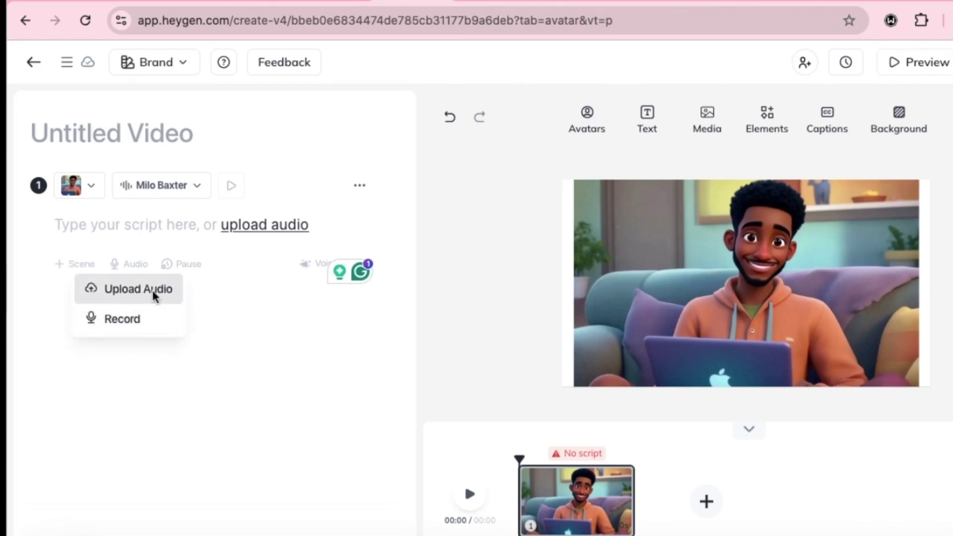
pyautogui.click(155, 290)
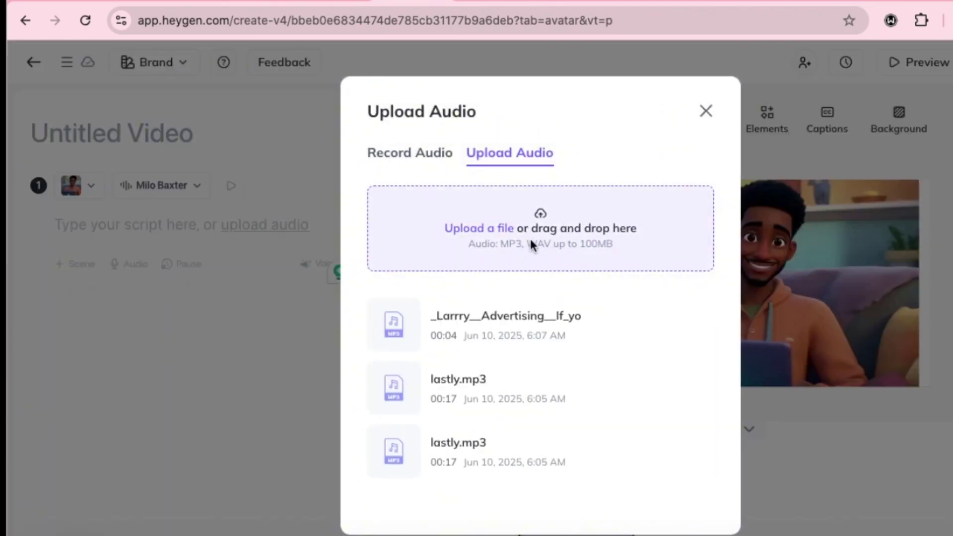
pyautogui.click(531, 235)
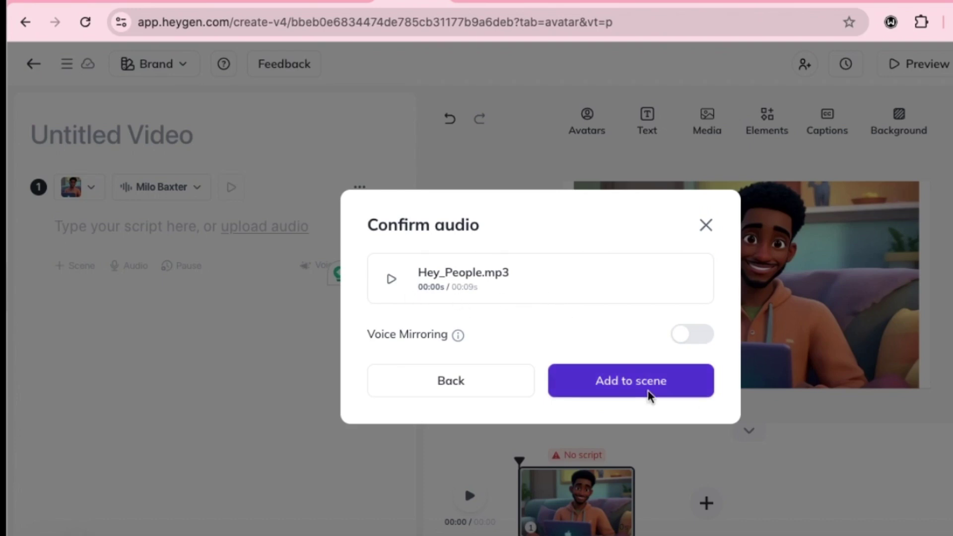
pyautogui.click(619, 383)
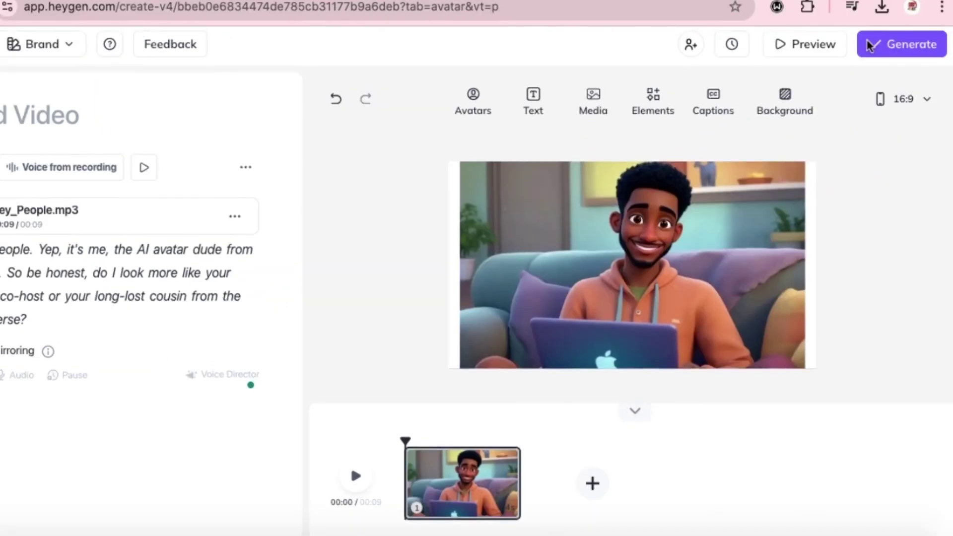
# - Start generating the video, title it "Hey peeps" and keep My Videos as its destination folder
pyautogui.click(874, 56)
pyautogui.tripleClick(377, 141)
pyautogui.write('Hey peeps')
pyautogui.click(371, 209)
pyautogui.click(273, 216)
# - Submit the video for generation at 1080p, 25 fps, in MP4 format with the HeyGen watermark setting on
pyautogui.click(285, 285)
pyautogui.scroll(-1, 350, 254)
pyautogui.click(266, 324)
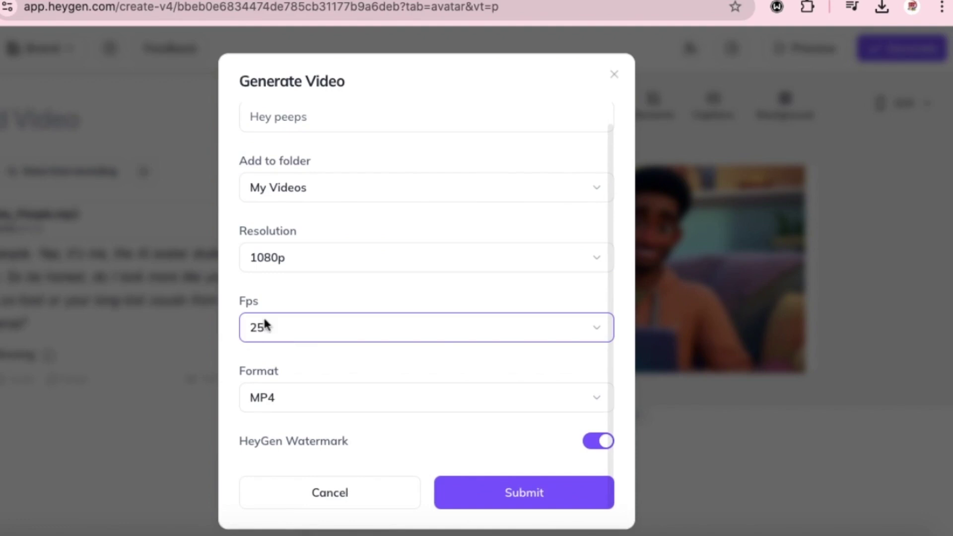
pyautogui.click(274, 409)
pyautogui.click(290, 268)
pyautogui.click(265, 324)
pyautogui.click(275, 410)
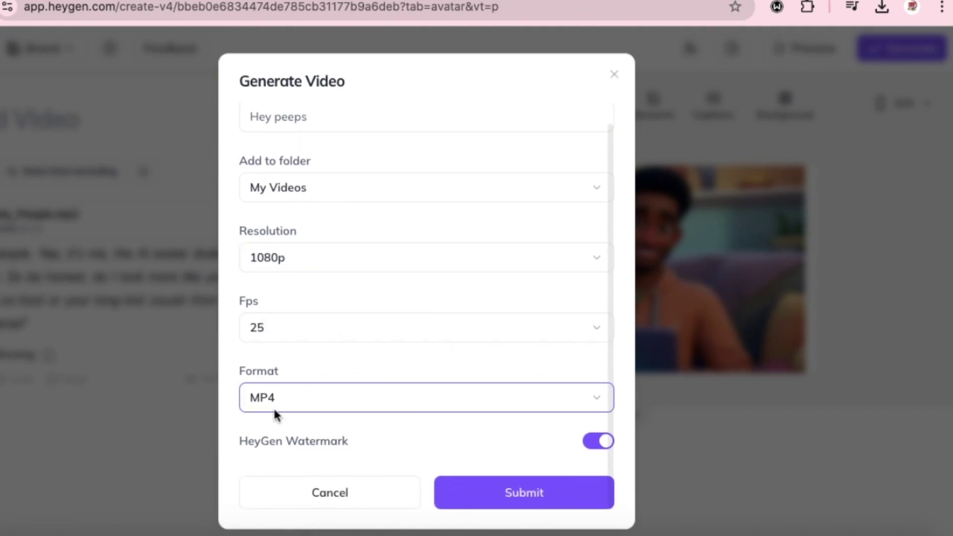
pyautogui.click(455, 420)
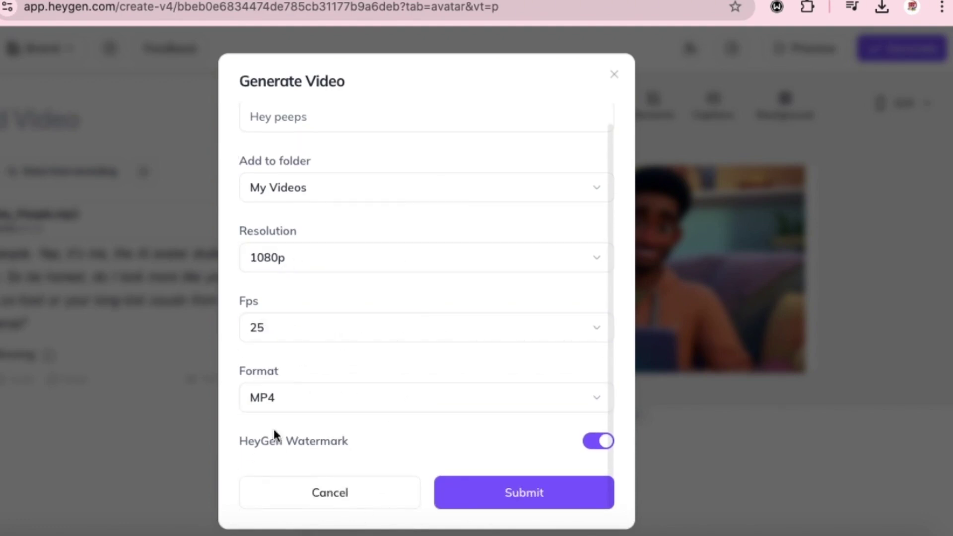
pyautogui.click(519, 492)
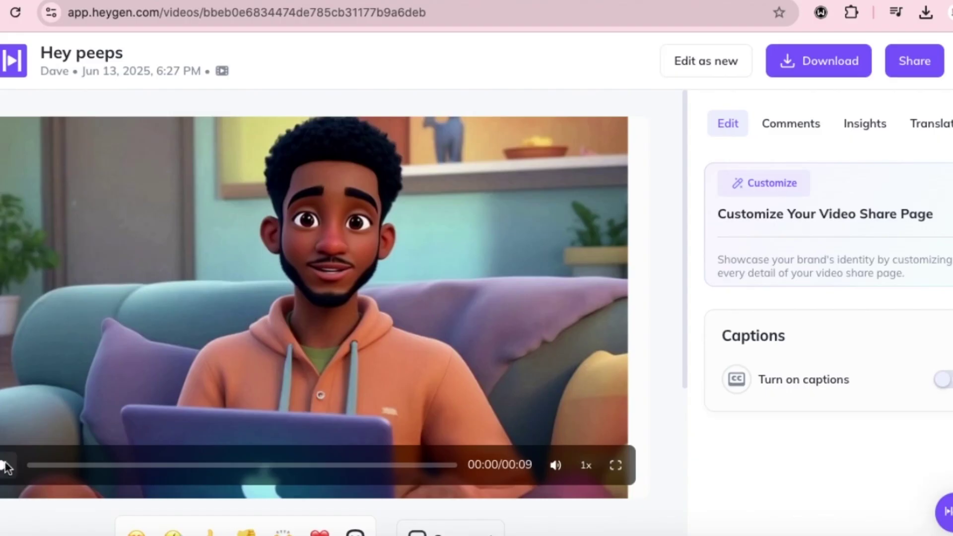
# - Play the generated "Hey peeps" video and rate it as liked
pyautogui.click(5, 465)
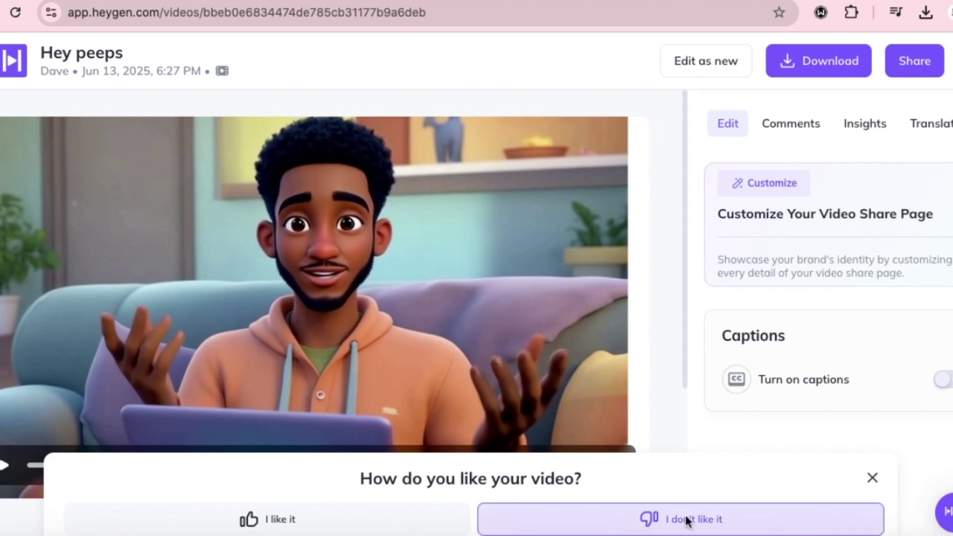
pyautogui.click(276, 520)
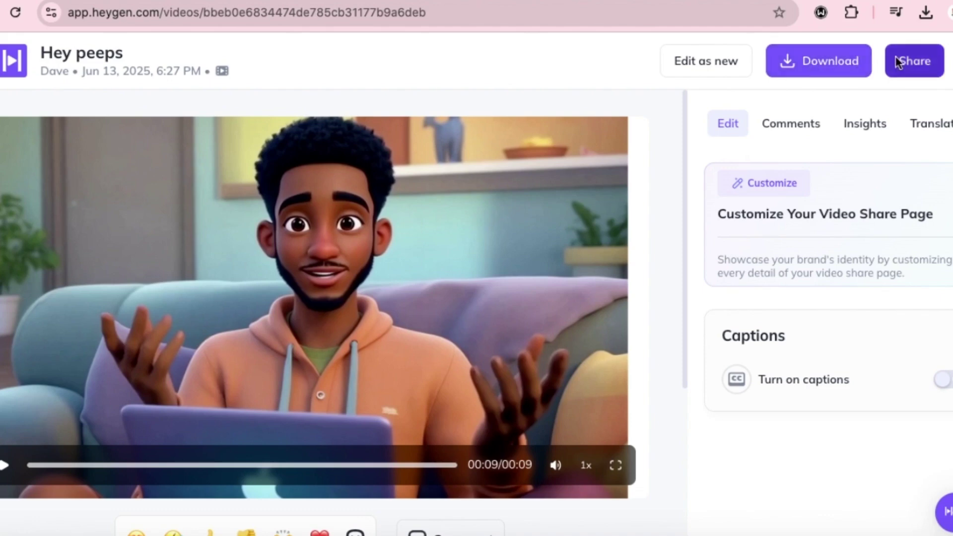
# - Examine the download options of the "Hey peeps" video, trying the 720P and 1080P resolutions, and close them without downloading
pyautogui.click(796, 70)
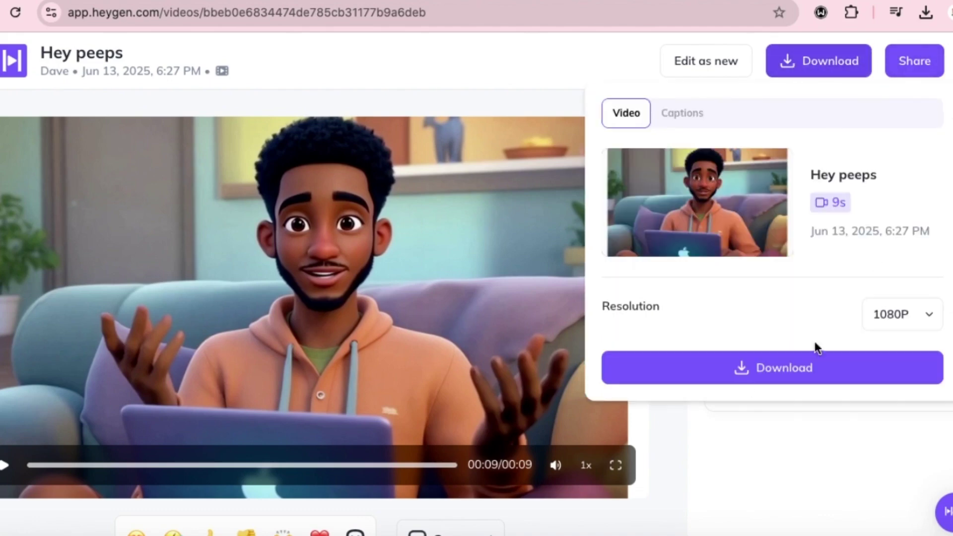
pyautogui.click(923, 323)
pyautogui.click(894, 361)
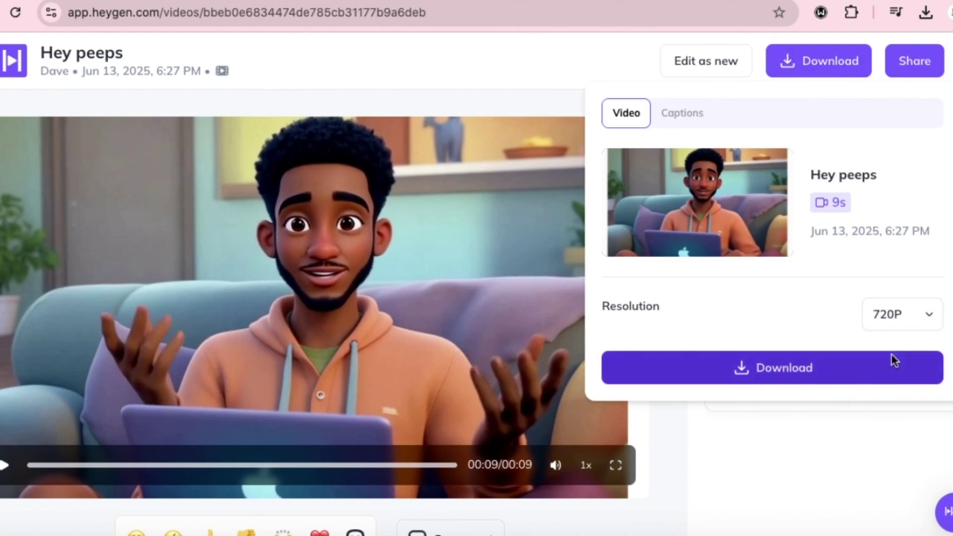
pyautogui.click(917, 323)
pyautogui.click(895, 394)
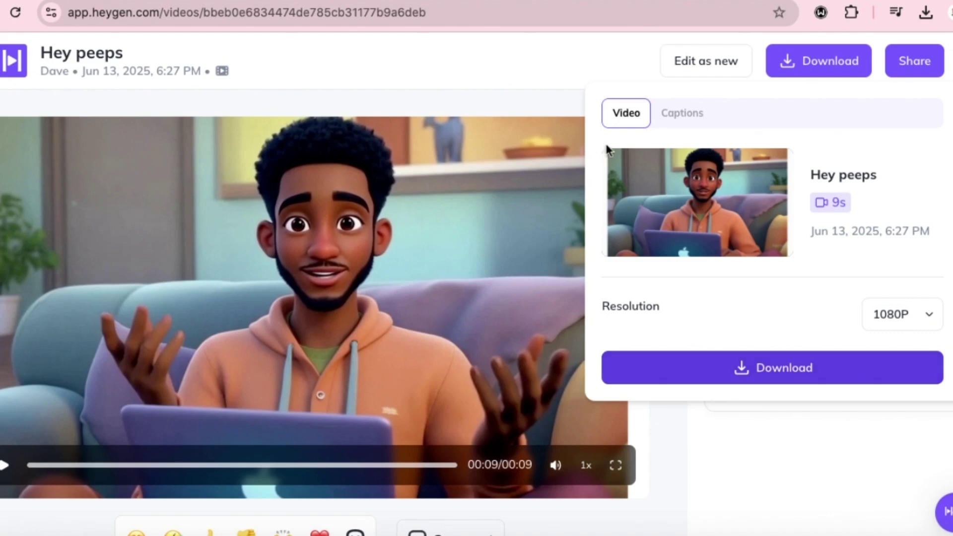
pyautogui.click(516, 66)
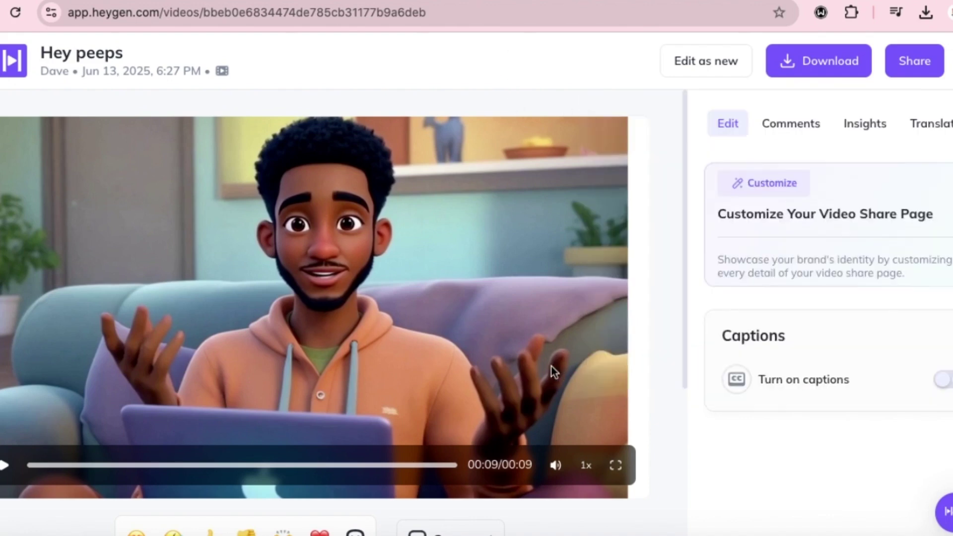
# - Return to the home page, start an Avatar IV talking video and upload the photo of the man in the red jacket
pyautogui.hotkey('alt', 'Left')
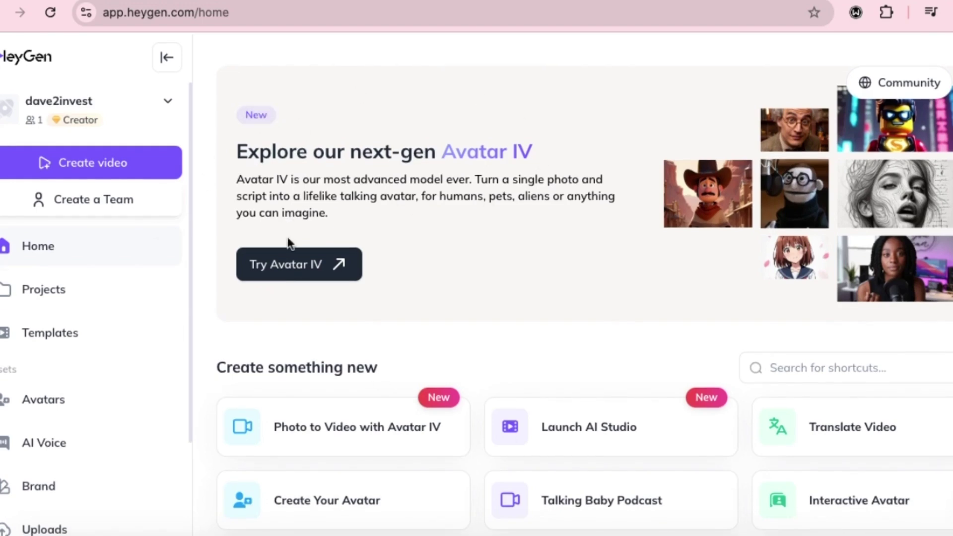
pyautogui.click(305, 270)
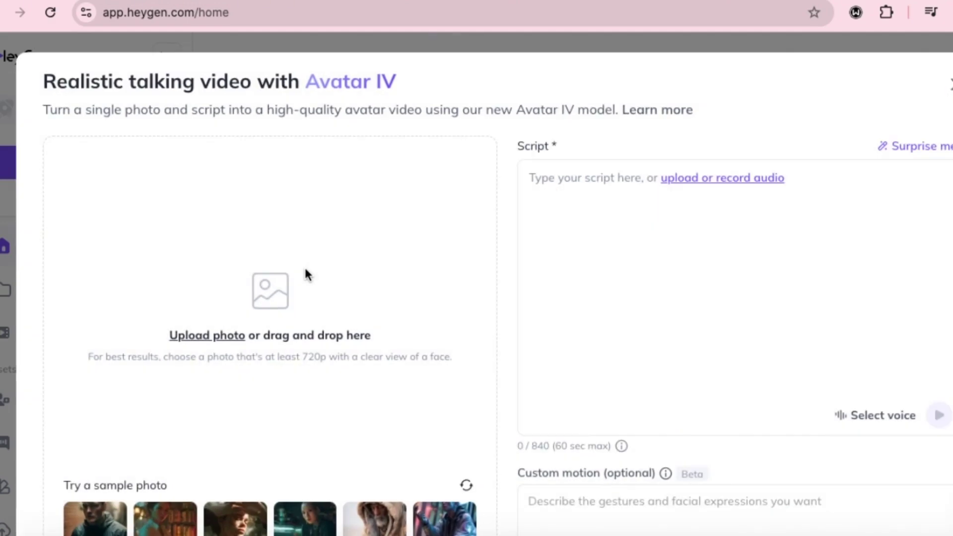
pyautogui.click(553, 227)
pyautogui.scroll(-3, 549, 234)
pyautogui.scroll(2, 550, 236)
pyautogui.click(271, 285)
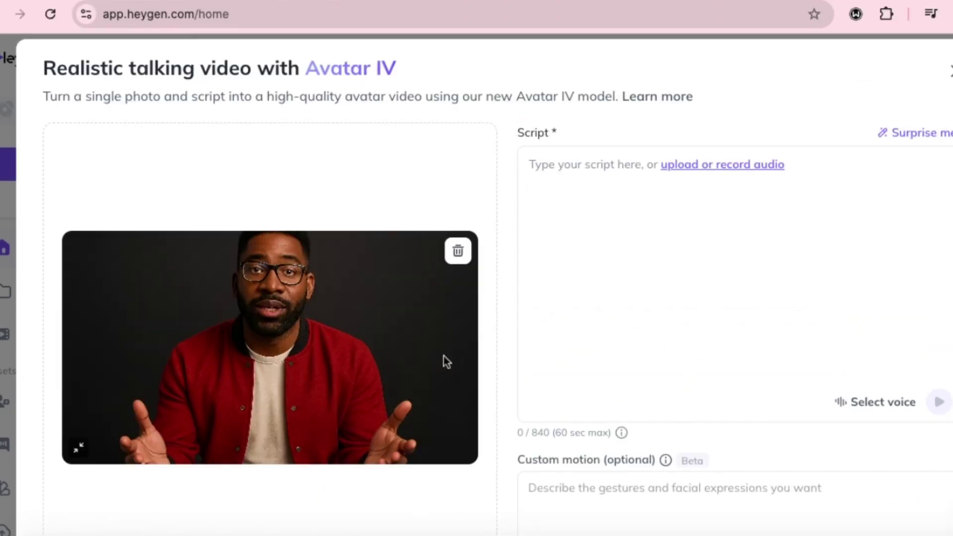
pyautogui.scroll(-2, 419, 338)
pyautogui.scroll(1, 654, 165)
# - Add the previously uploaded Hey_People.mp3 as the script audio and generate the Avatar IV video
pyautogui.click(562, 152)
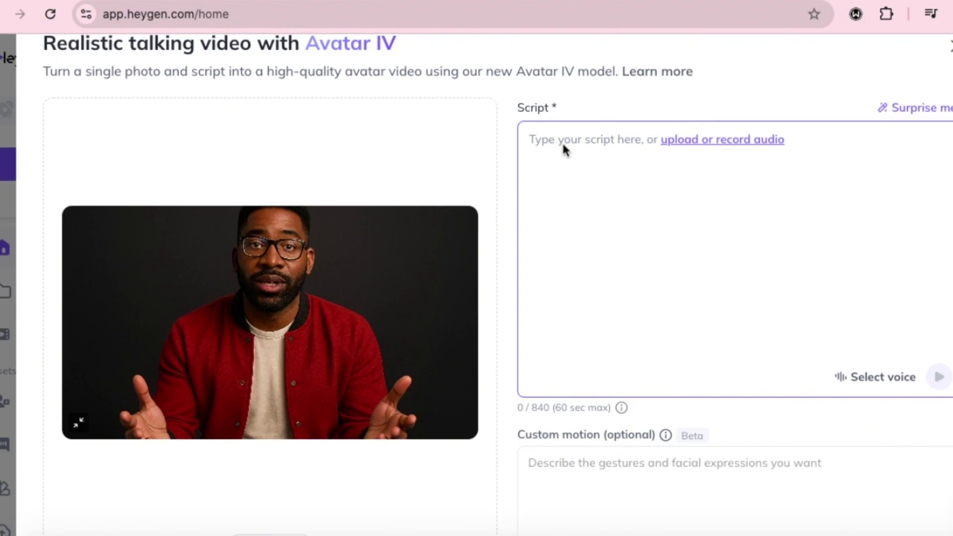
pyautogui.click(564, 147)
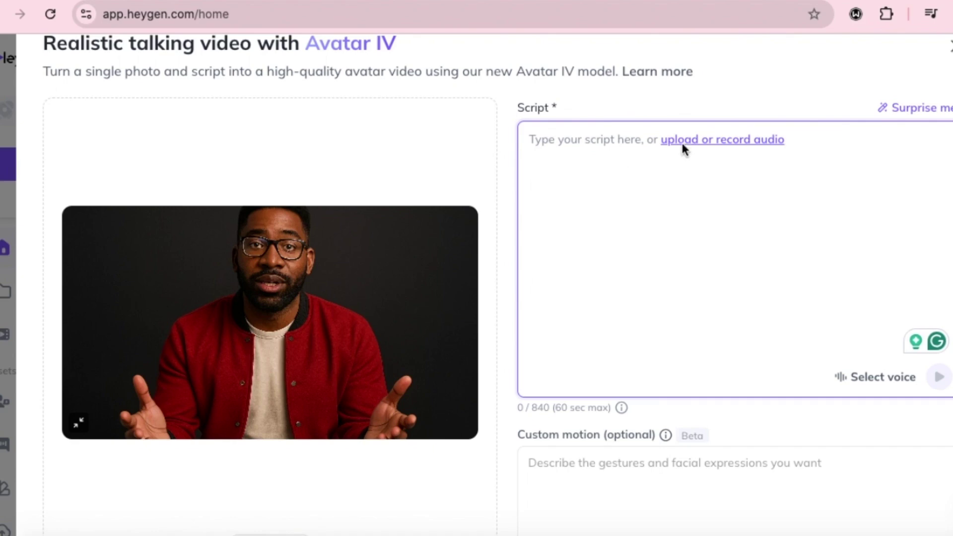
pyautogui.click(697, 139)
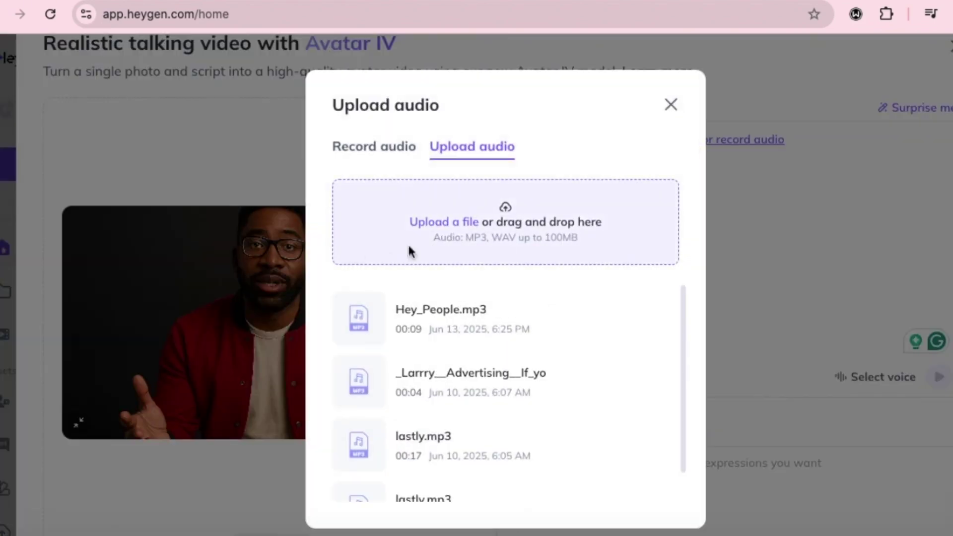
pyautogui.click(435, 329)
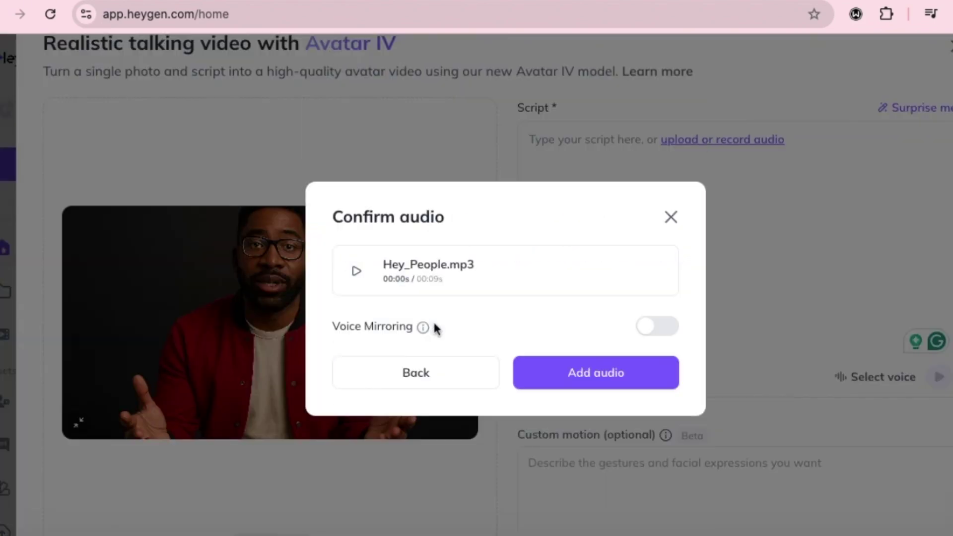
pyautogui.click(562, 382)
pyautogui.click(899, 503)
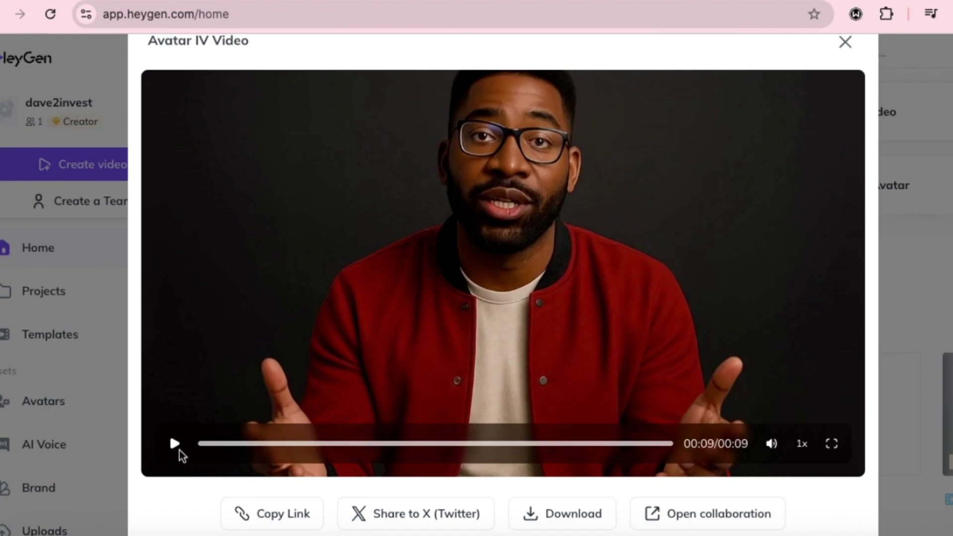
# - Play the finished Avatar IV video of the man in the red jacket
pyautogui.click(176, 445)
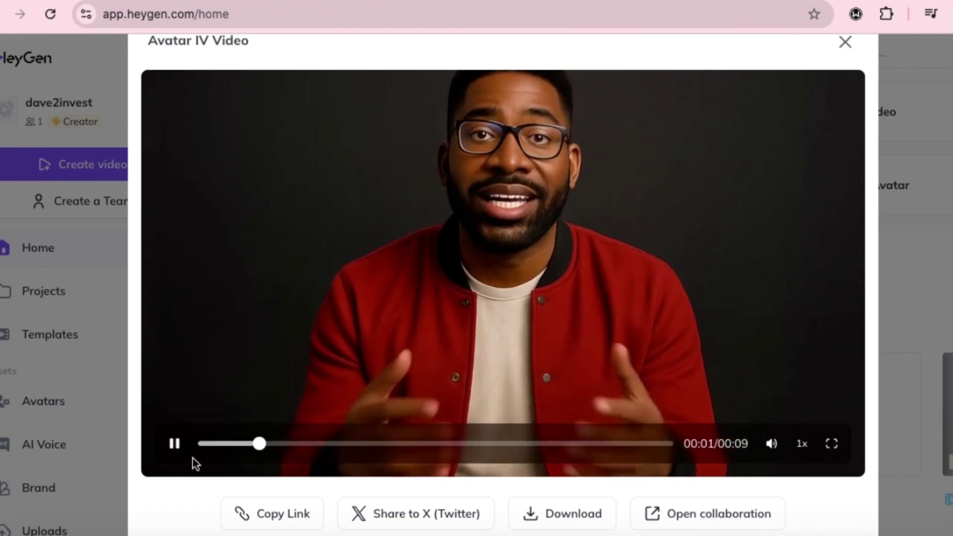
pyautogui.press('XF86AudioRaiseVolume')
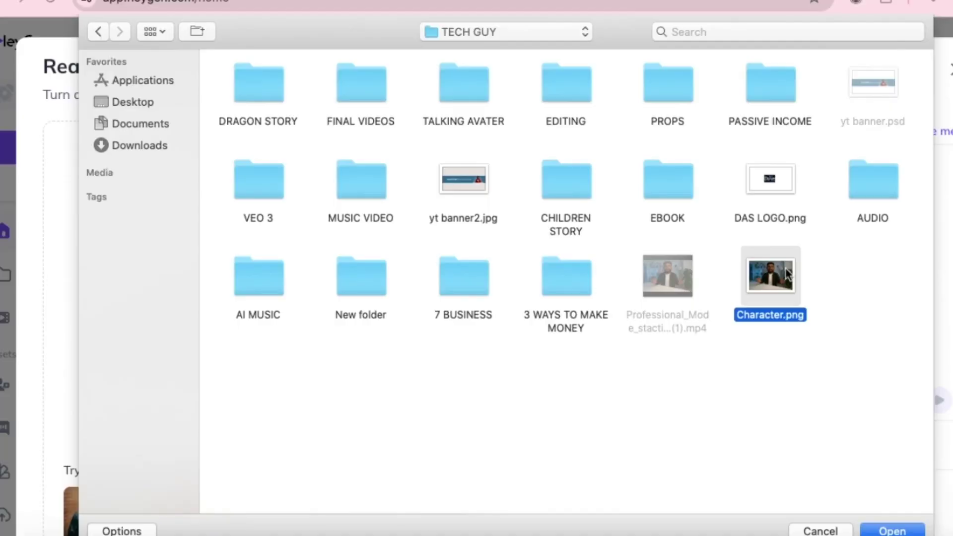
# - Upload Character.png as the photo for another Avatar IV video and add Hey_People.mp3 as its script audio
pyautogui.doubleClick(775, 273)
pyautogui.click(715, 338)
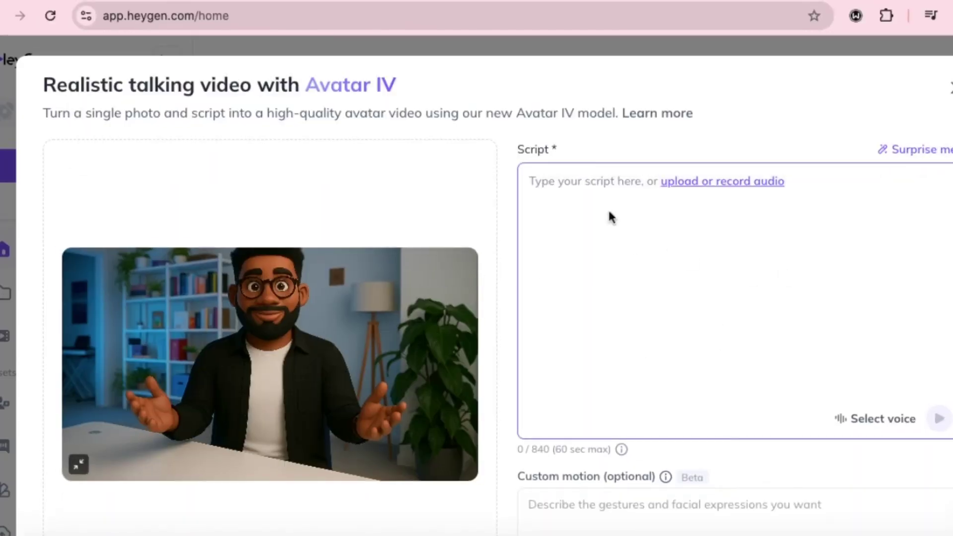
pyautogui.click(746, 182)
pyautogui.click(453, 317)
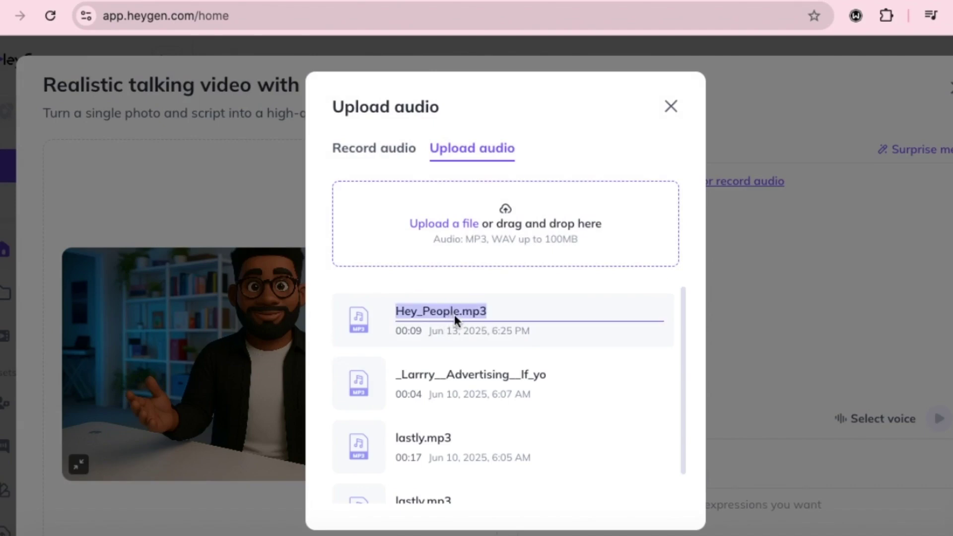
pyautogui.click(485, 326)
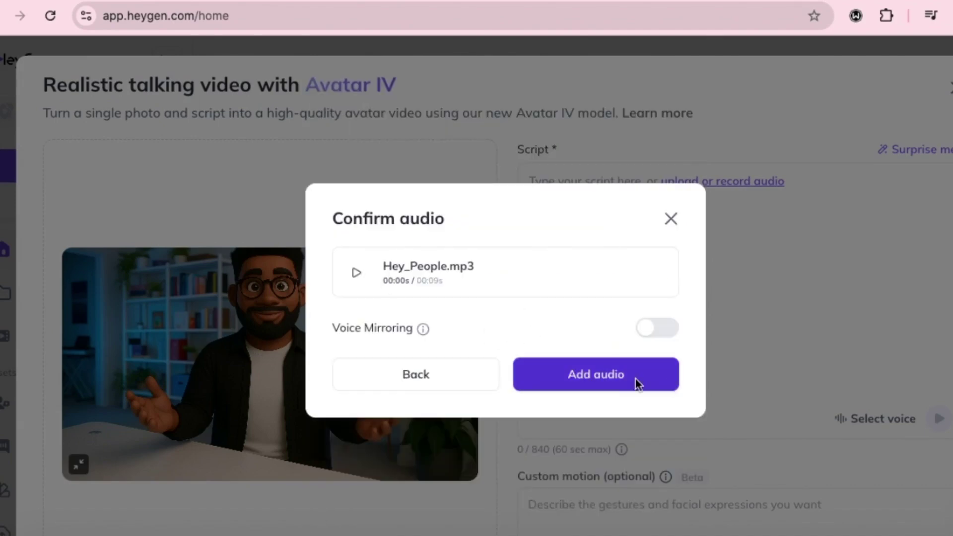
pyautogui.click(582, 376)
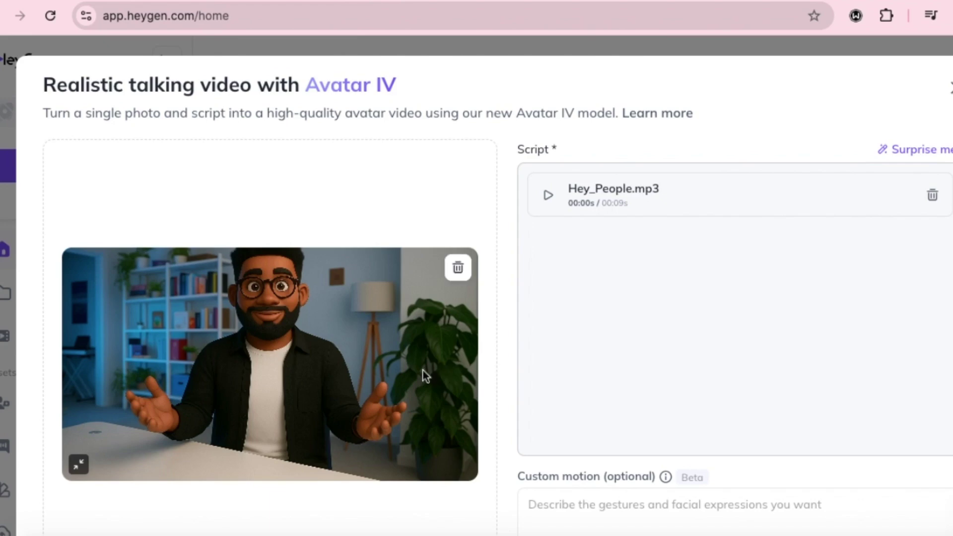
# - Generate the Character.png Avatar IV video with no custom motion description and check it in the projects list
pyautogui.scroll(-2, 571, 376)
pyautogui.scroll(-2, 620, 375)
pyautogui.scroll(1, 447, 323)
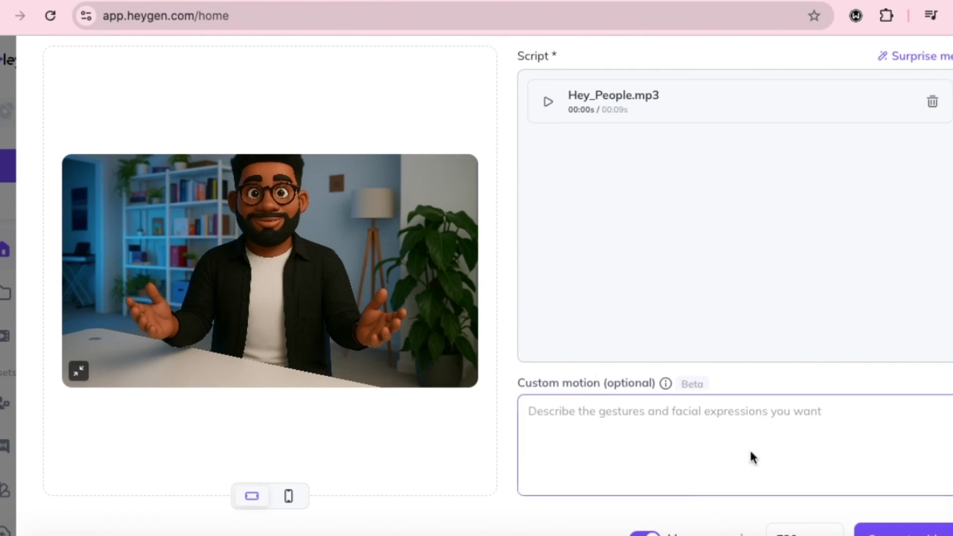
pyautogui.scroll(-1, 775, 456)
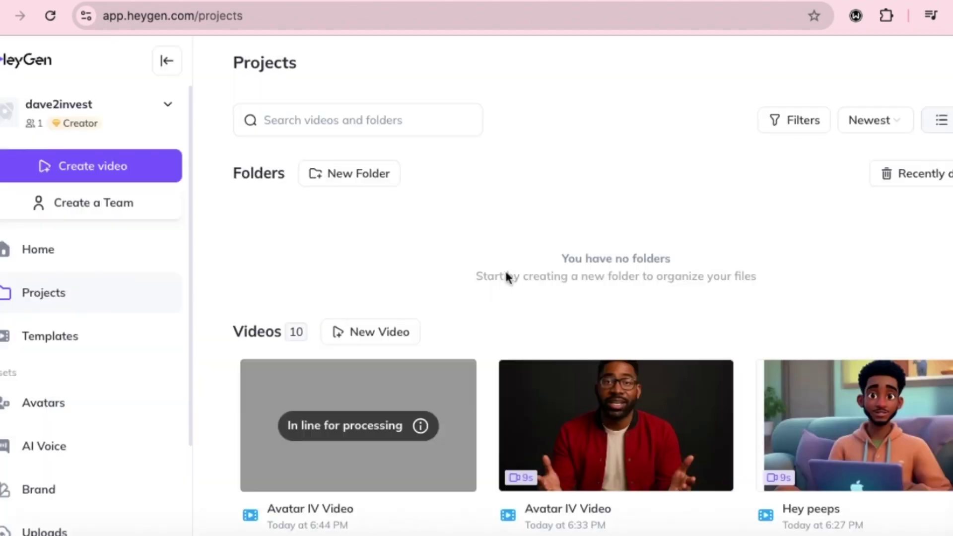
pyautogui.scroll(-2, 497, 348)
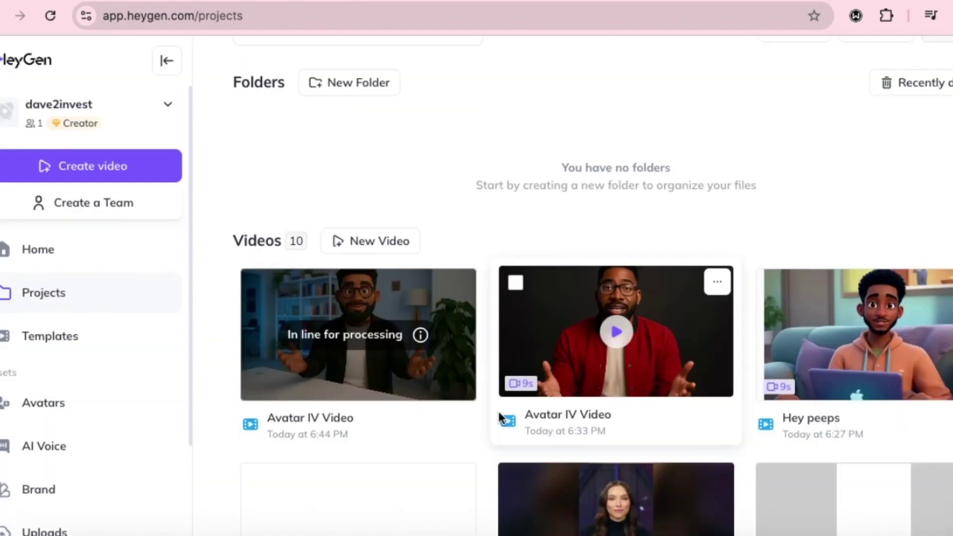